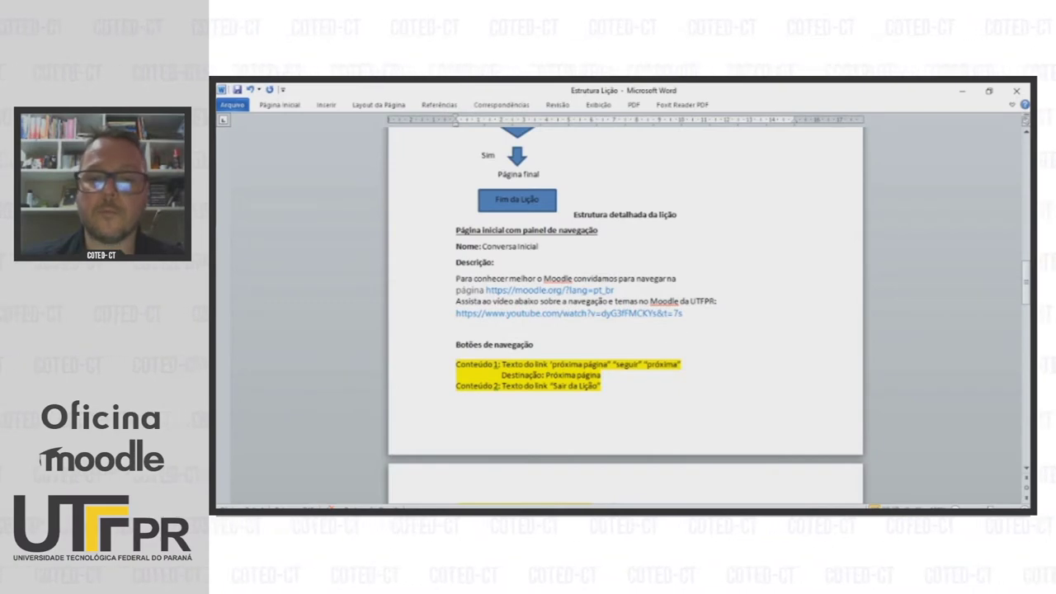
- Switch to the Moodle lesson in the browser and start inserting a page with a navigation panel (painel de navegação)
key(alt+Tab)
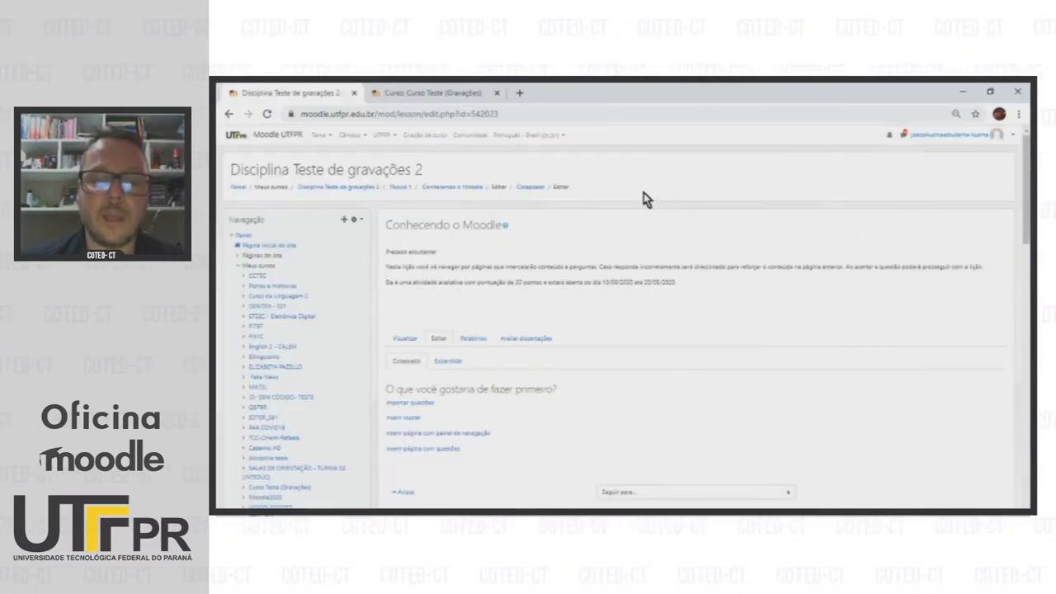
scroll(646, 200, down, 3)
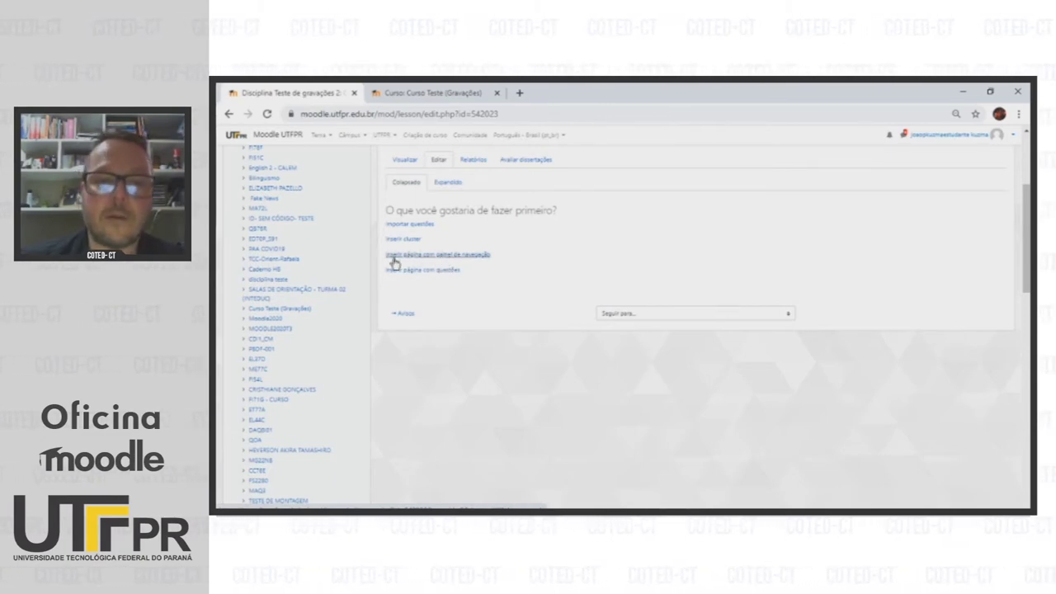
click(448, 262)
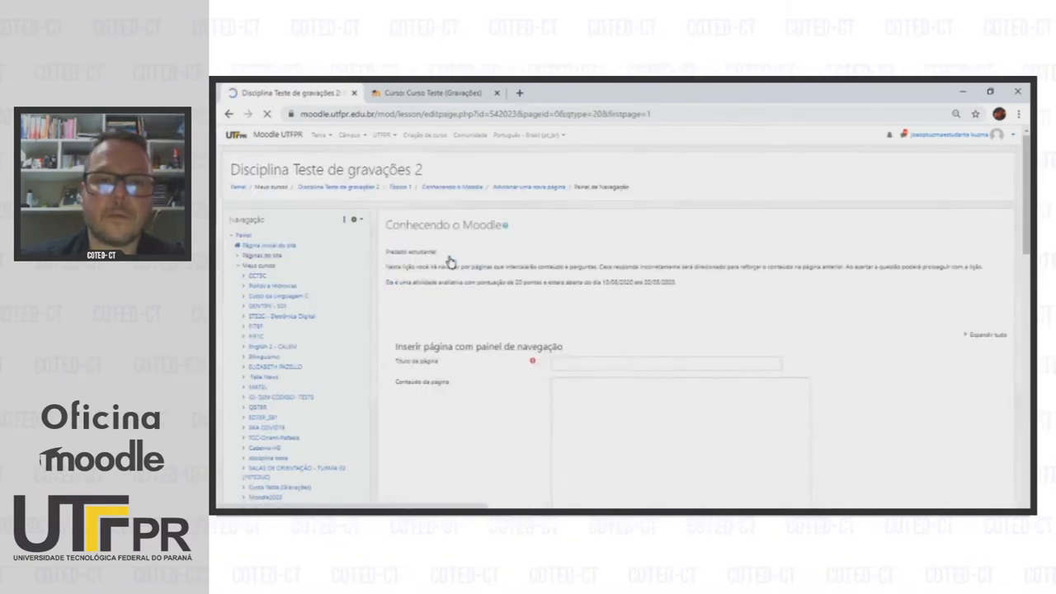
scroll(590, 274, down, 3)
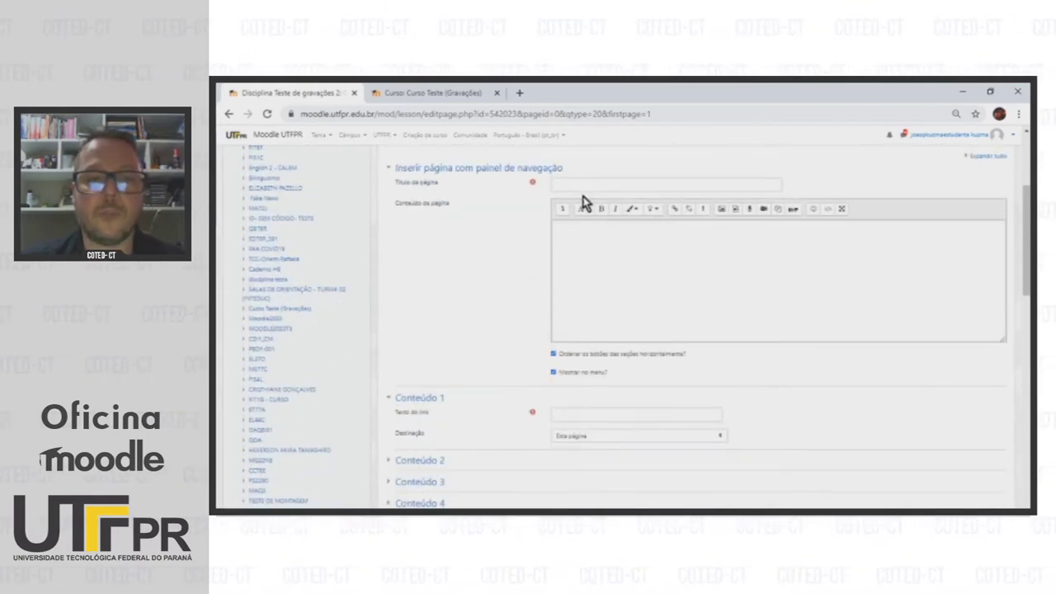
scroll(599, 283, down, 2)
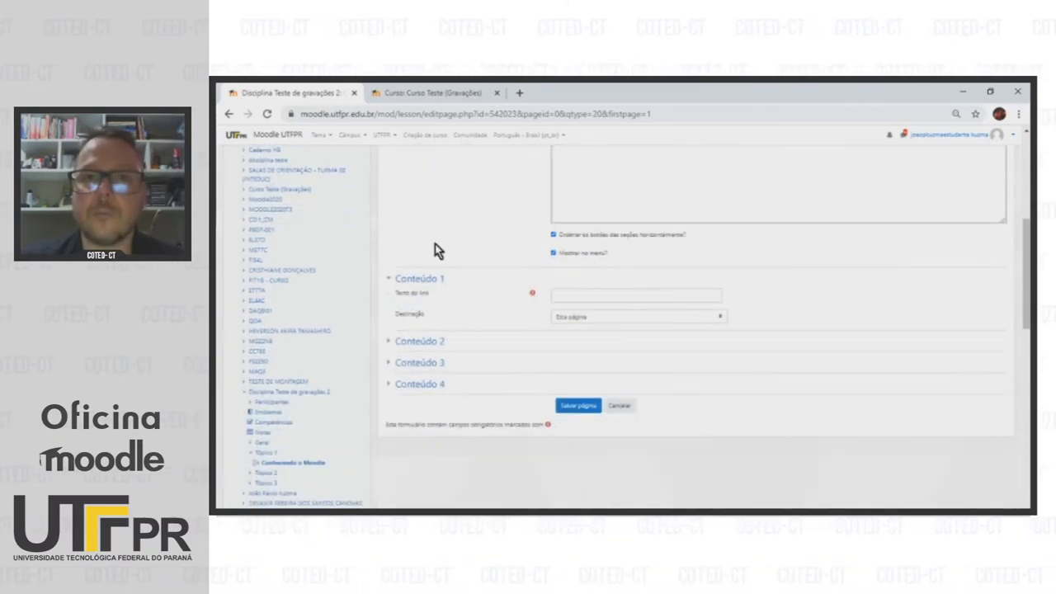
- Read the initial page's name, description and navigation button settings in the Estrutura Lição document in Word, comparing them with the Moodle form
key(alt+Tab)
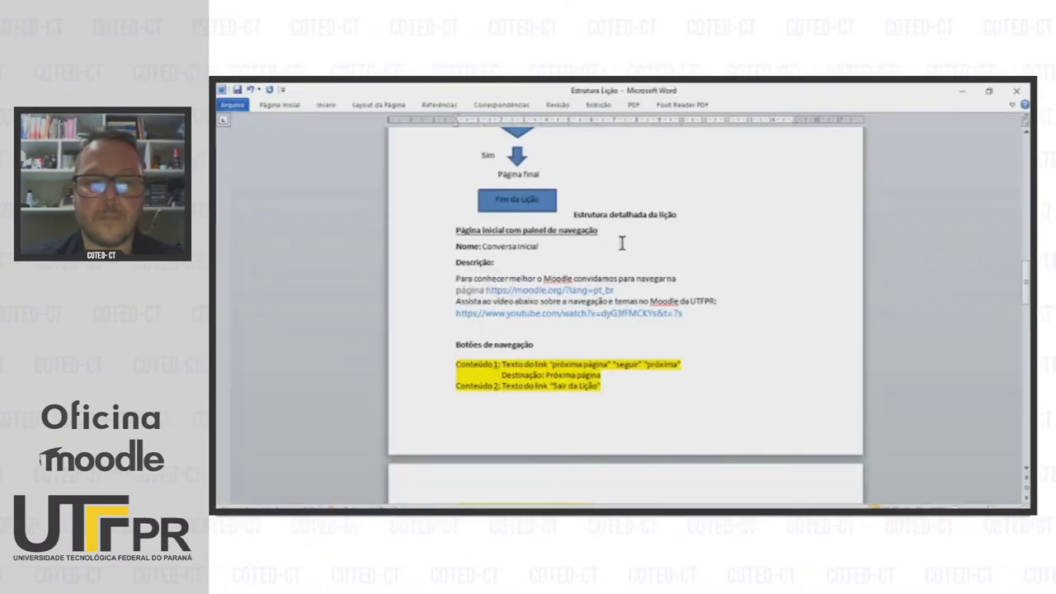
scroll(617, 241, down, 1)
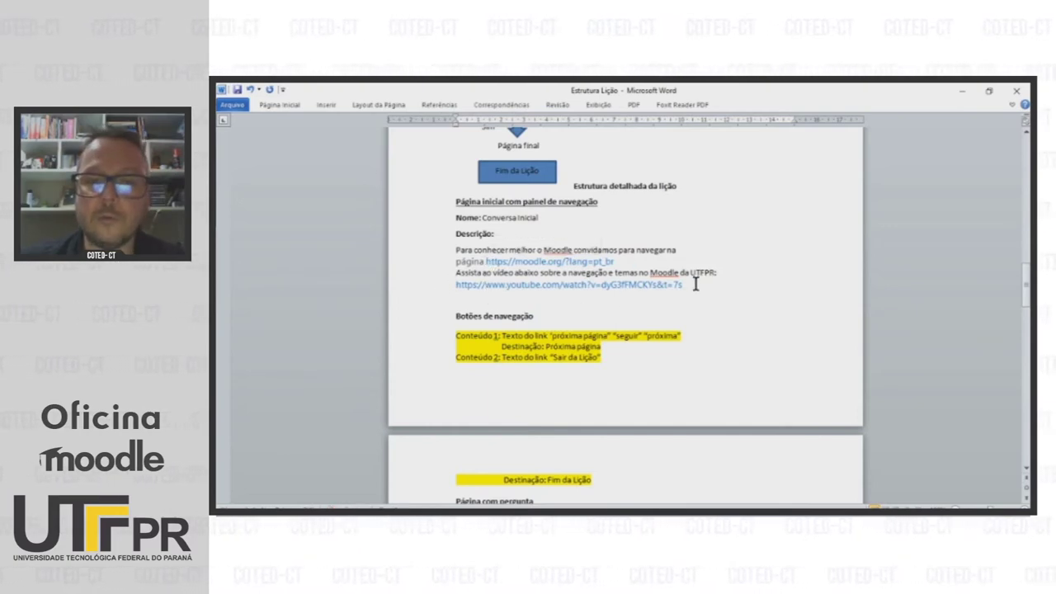
scroll(696, 284, down, 1)
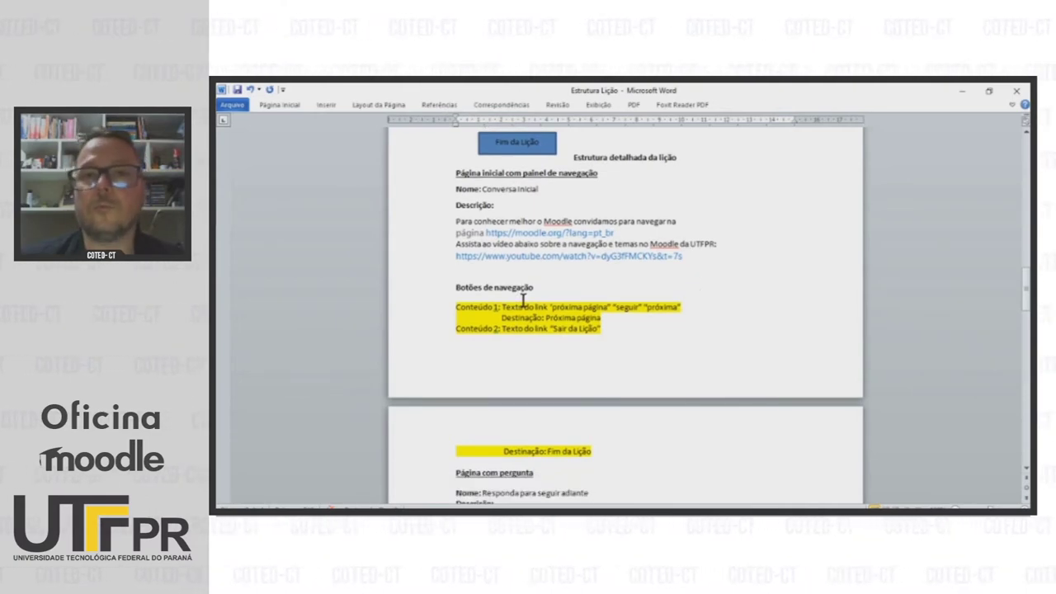
key(alt+Tab)
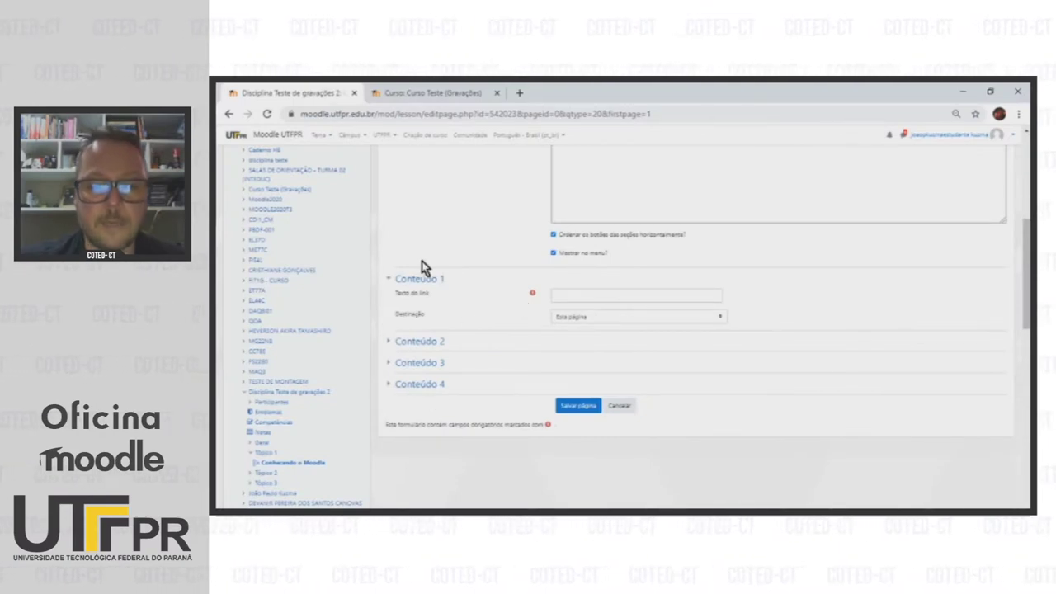
key(alt+Tab)
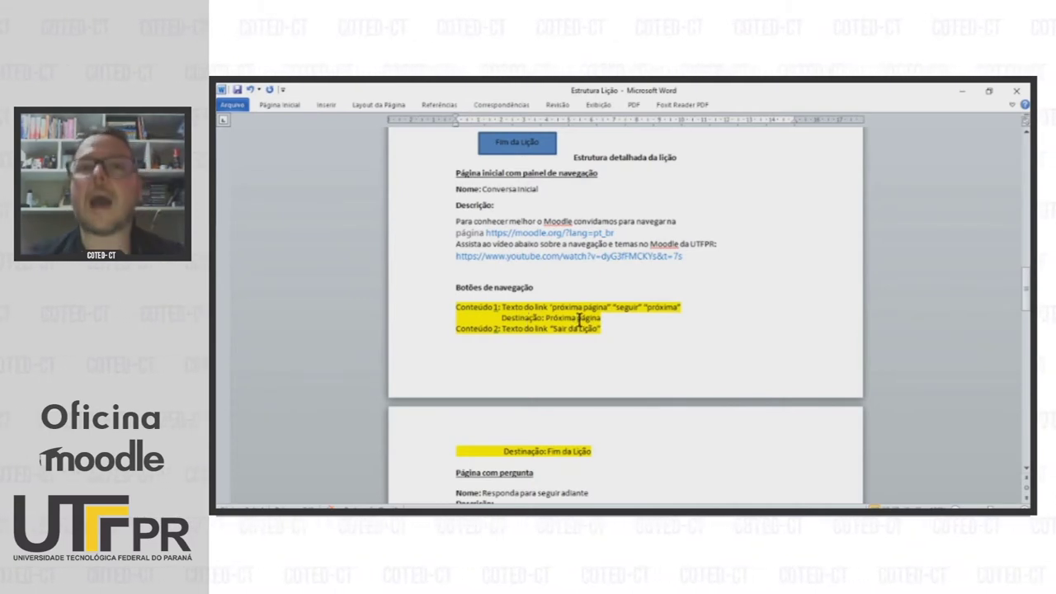
scroll(580, 320, down, 2)
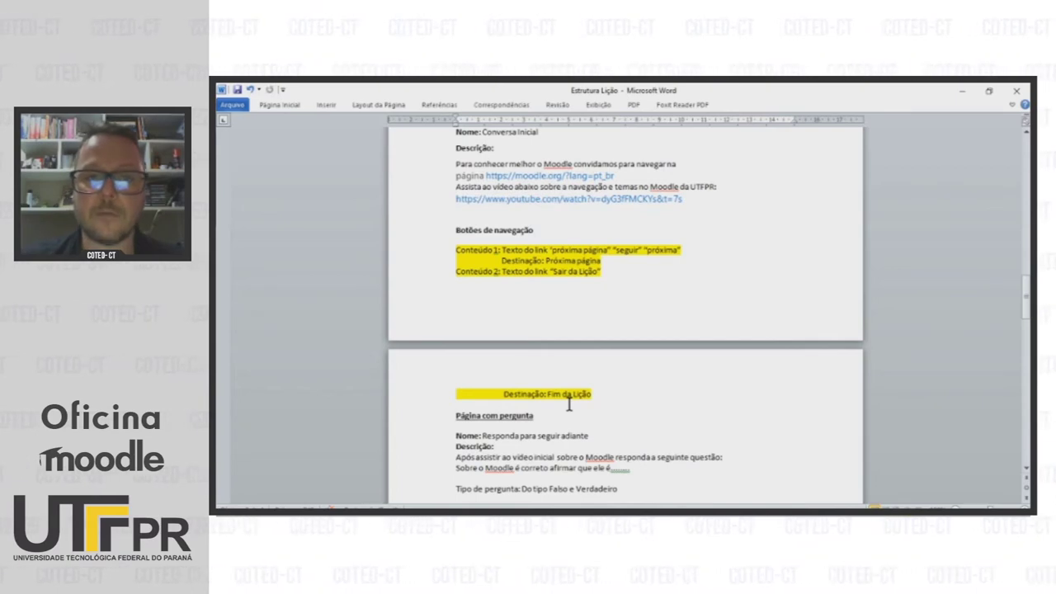
- Return to the Moodle form and review the page title, page content, link texts and destinations
key(alt+Tab)
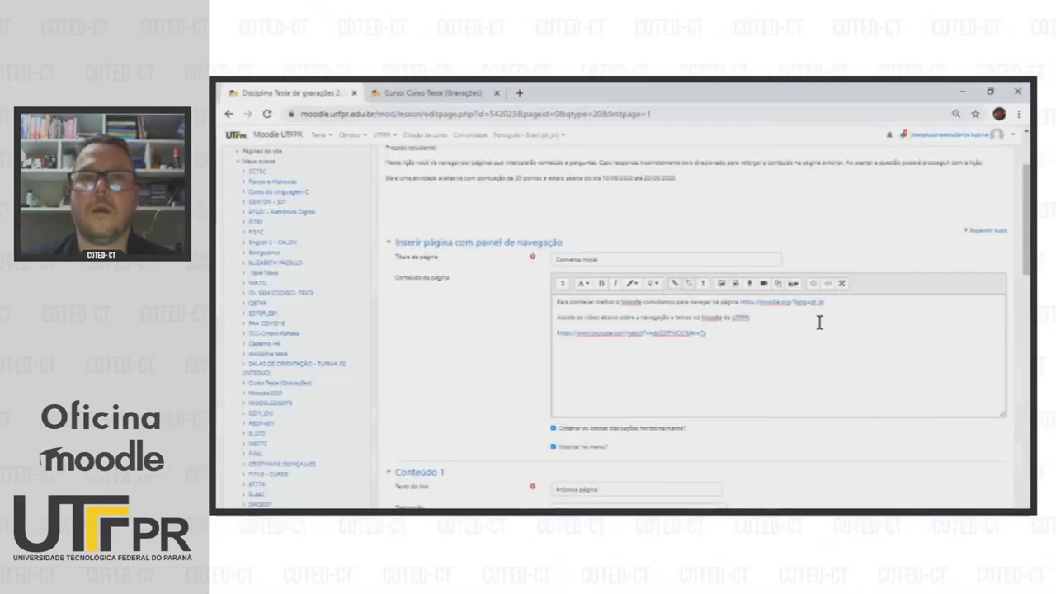
scroll(819, 322, down, 3)
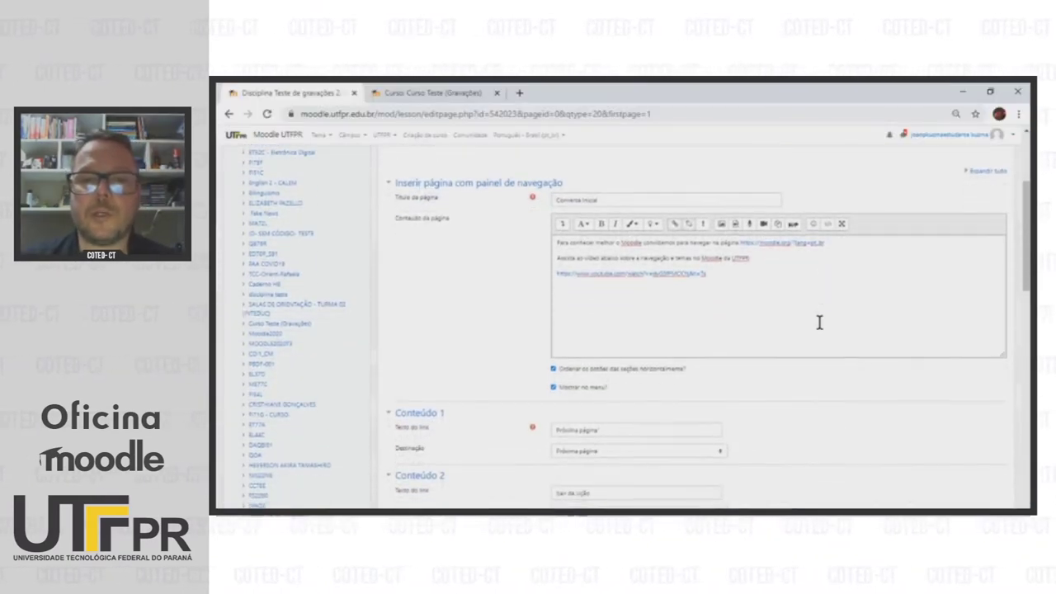
scroll(819, 323, up, 1)
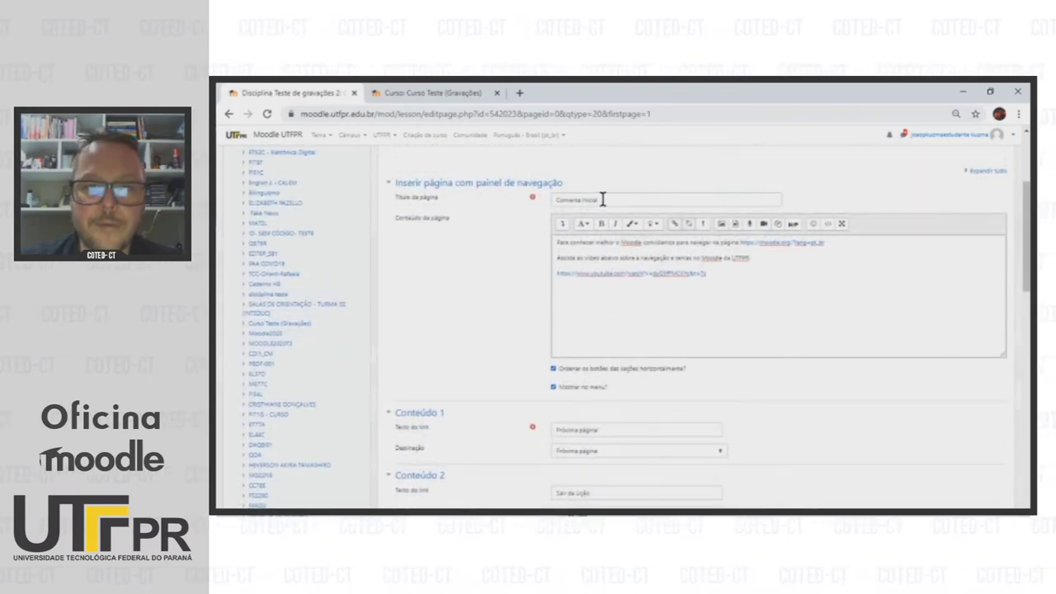
scroll(696, 272, down, 4)
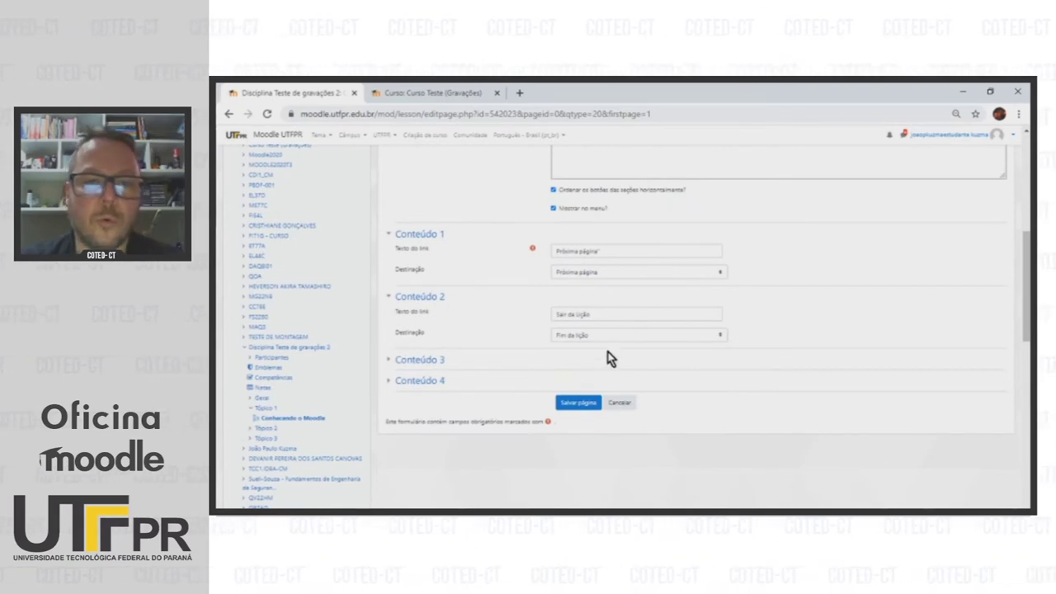
scroll(607, 358, up, 1)
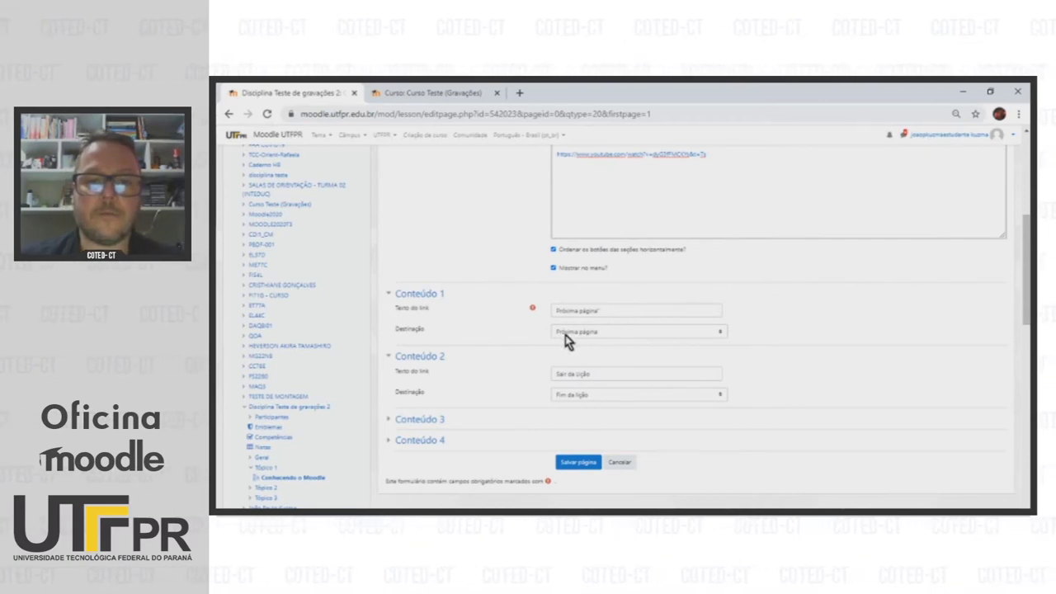
scroll(653, 349, down, 1)
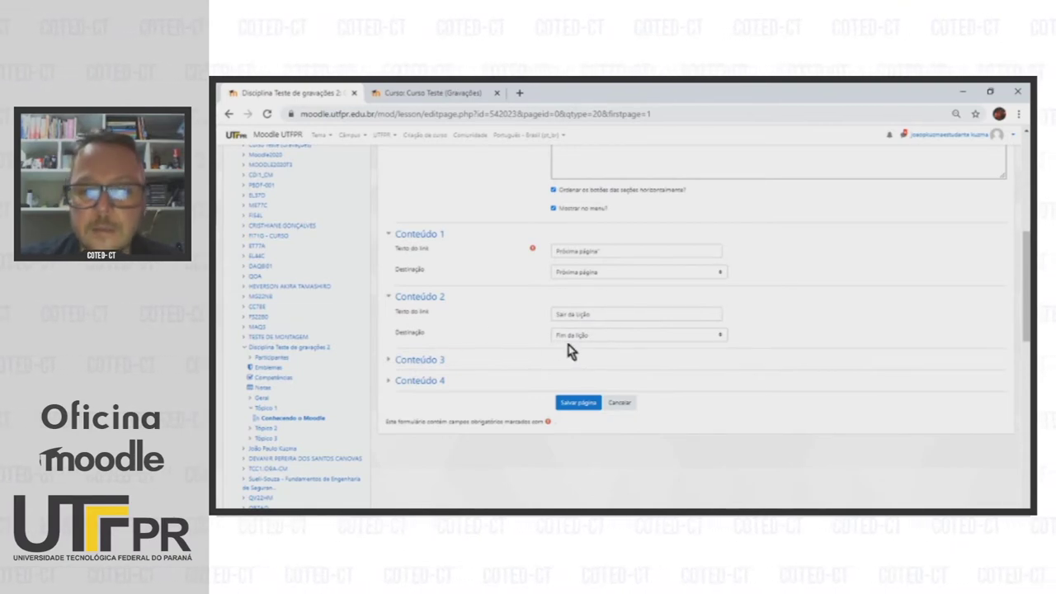
- Check the destination choices of Conteúdo 1 and Conteúdo 2 without changing them
click(680, 274)
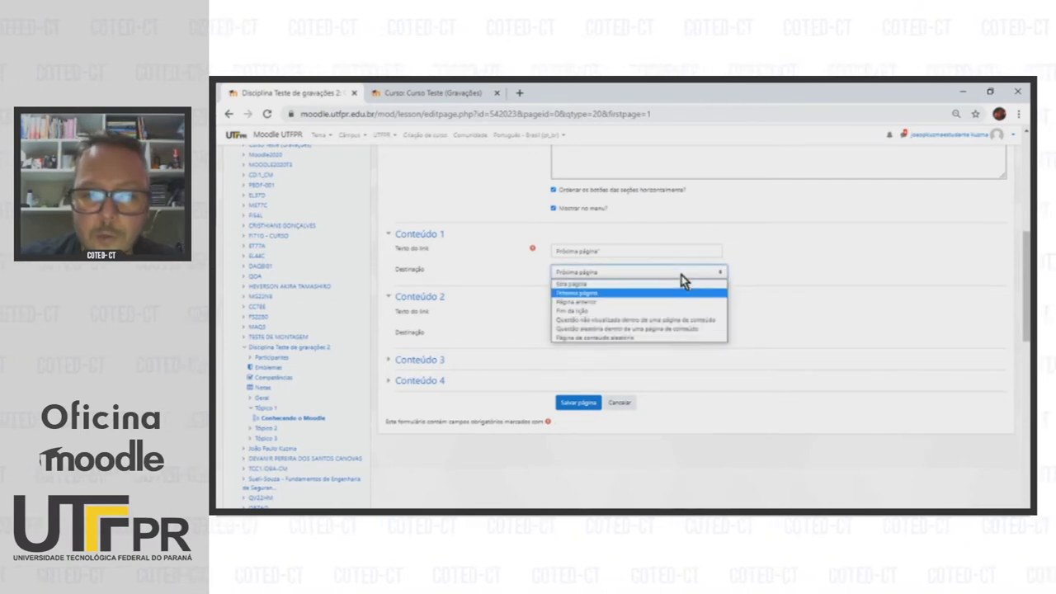
click(682, 275)
click(696, 339)
click(697, 340)
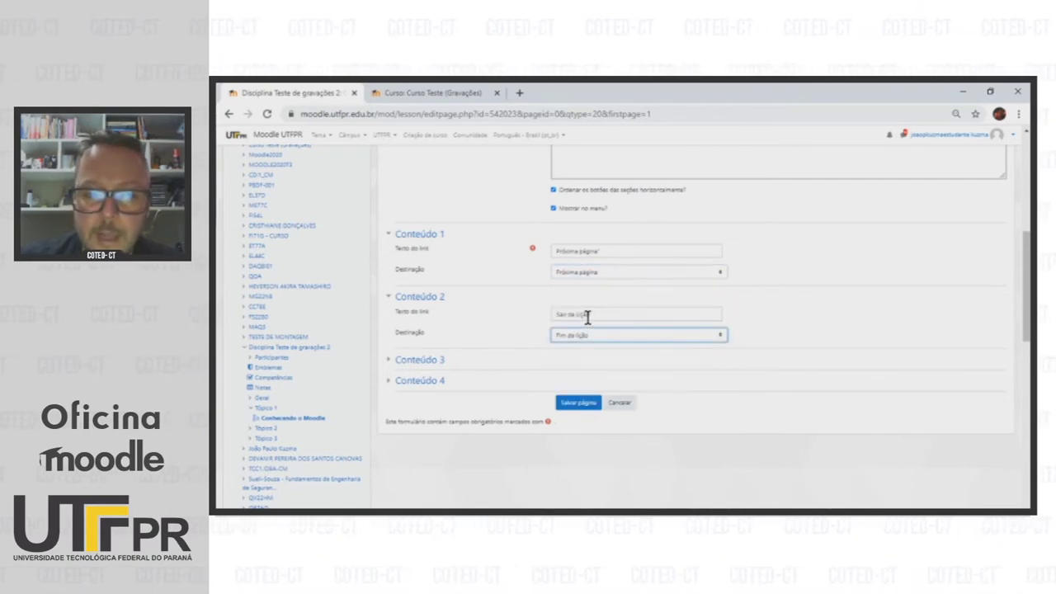
click(667, 274)
click(665, 275)
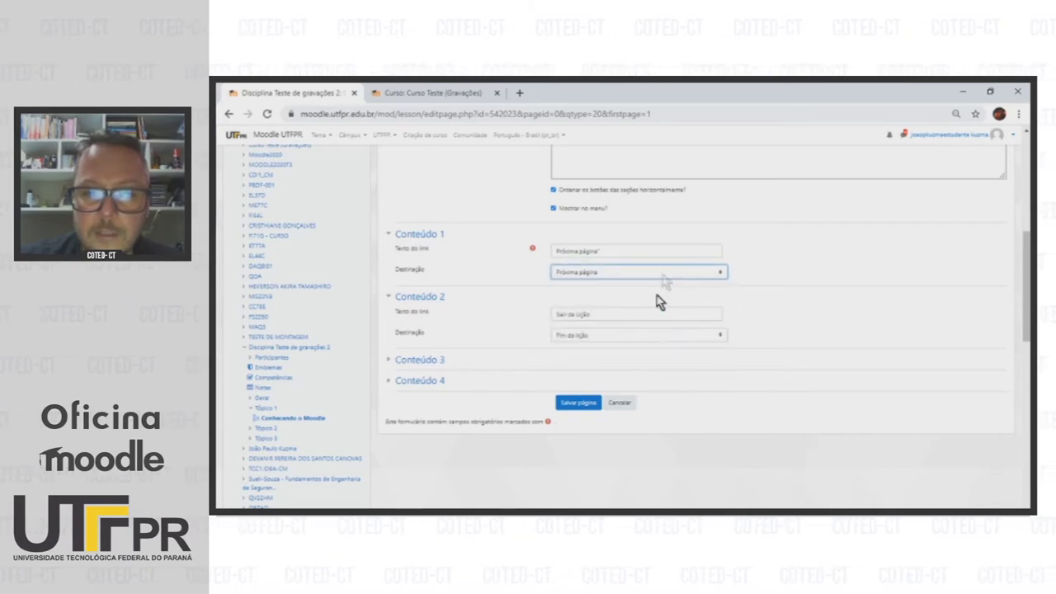
click(648, 338)
click(648, 345)
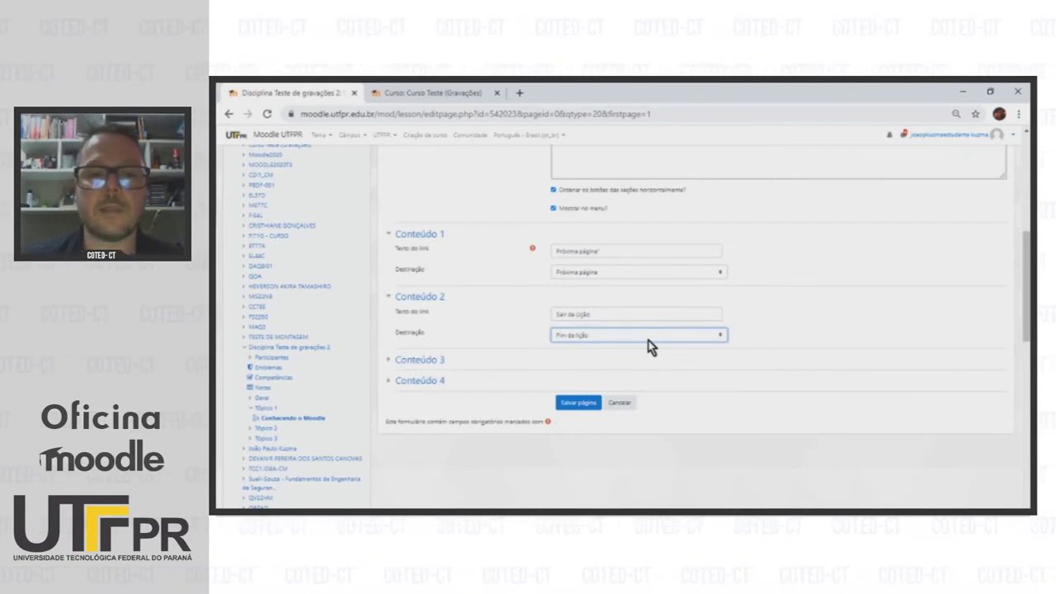
- Review the completed navigation panel form once more and save the lesson page
scroll(649, 341, up, 3)
scroll(648, 341, up, 3)
scroll(648, 341, down, 8)
click(579, 343)
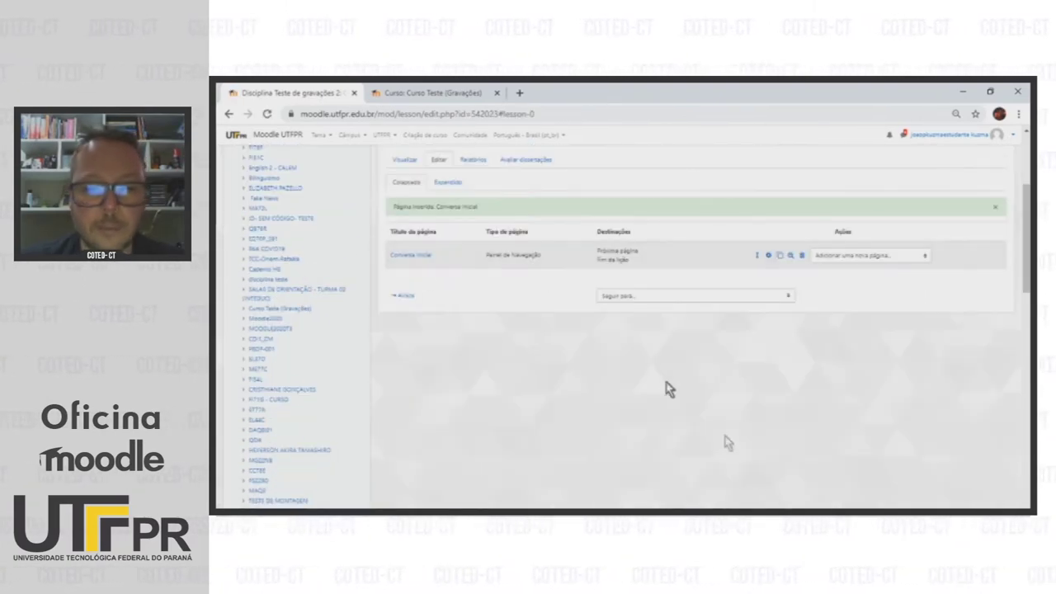
- Switch to the Word document and check in the lesson flowchart which page type follows the initial navigation page
key(alt+Tab)
scroll(684, 307, up, 6)
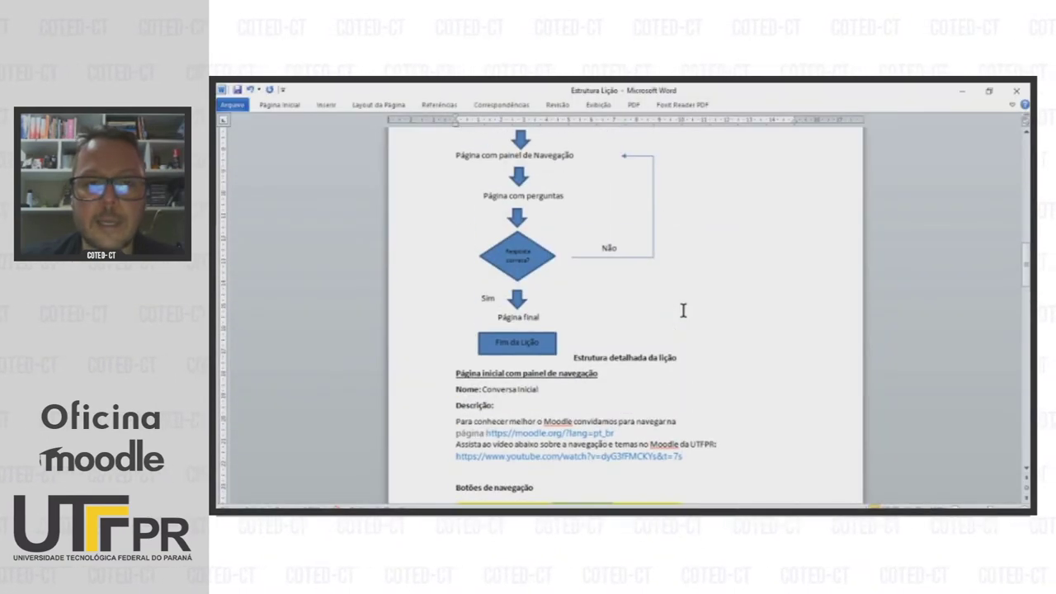
scroll(683, 310, up, 2)
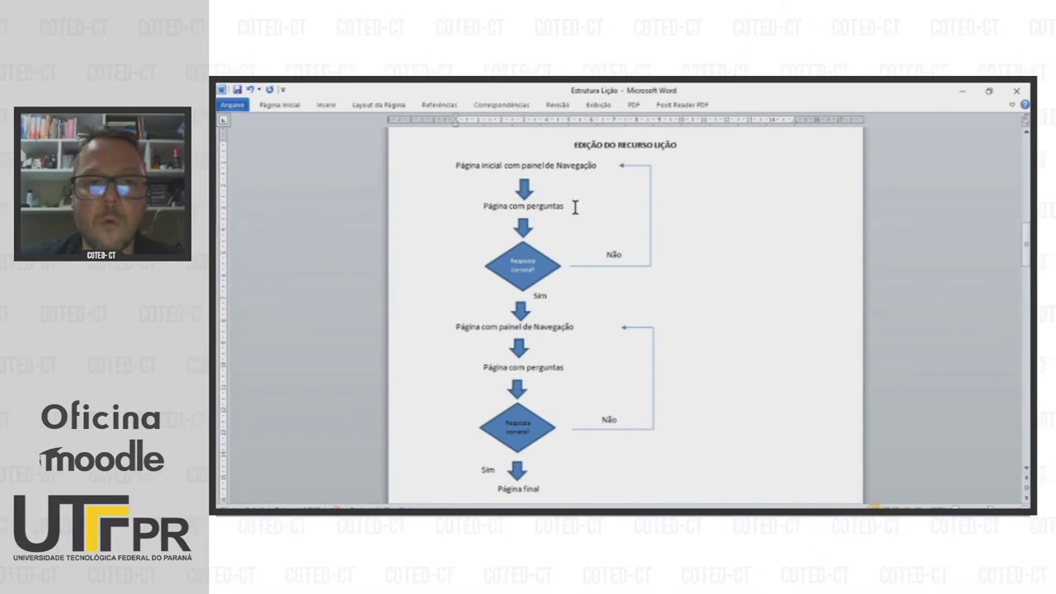
- Back in Moodle, add a question page after the "Conversa Inicial" page, using the Verdadeiro/Falso question type
key(alt+Tab)
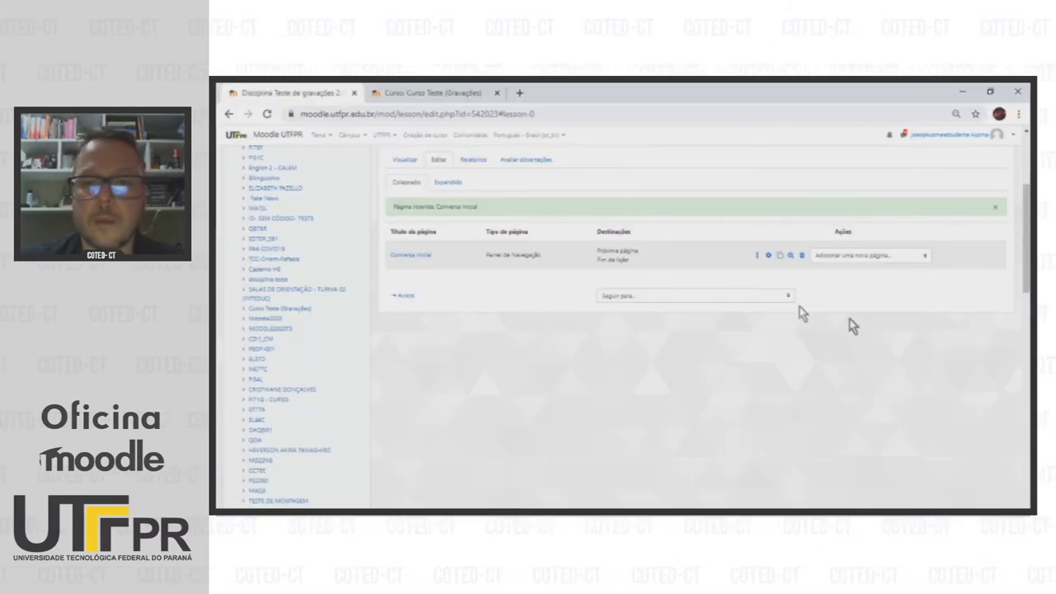
click(913, 259)
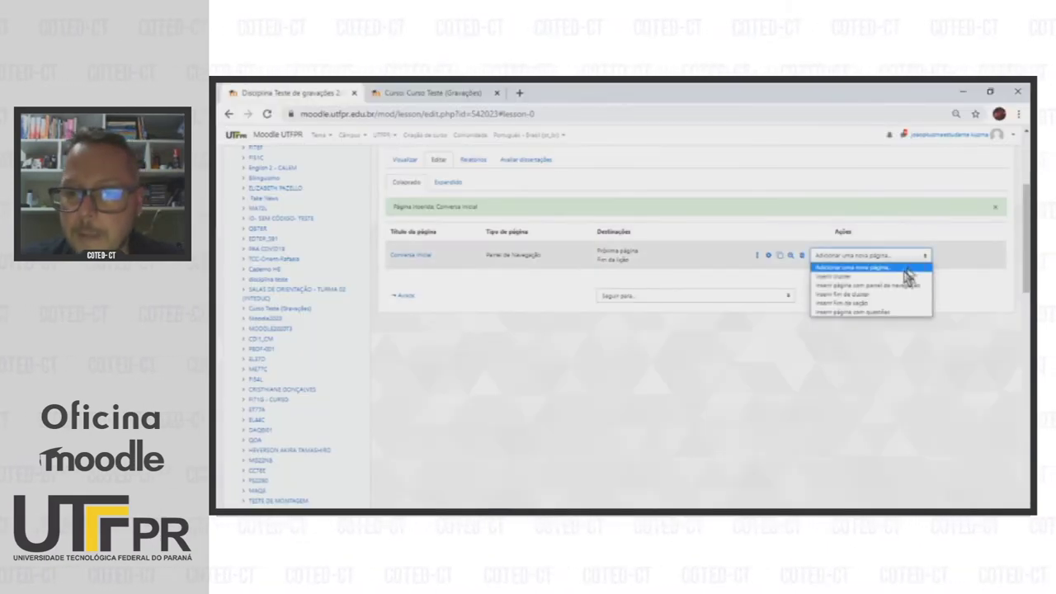
click(883, 313)
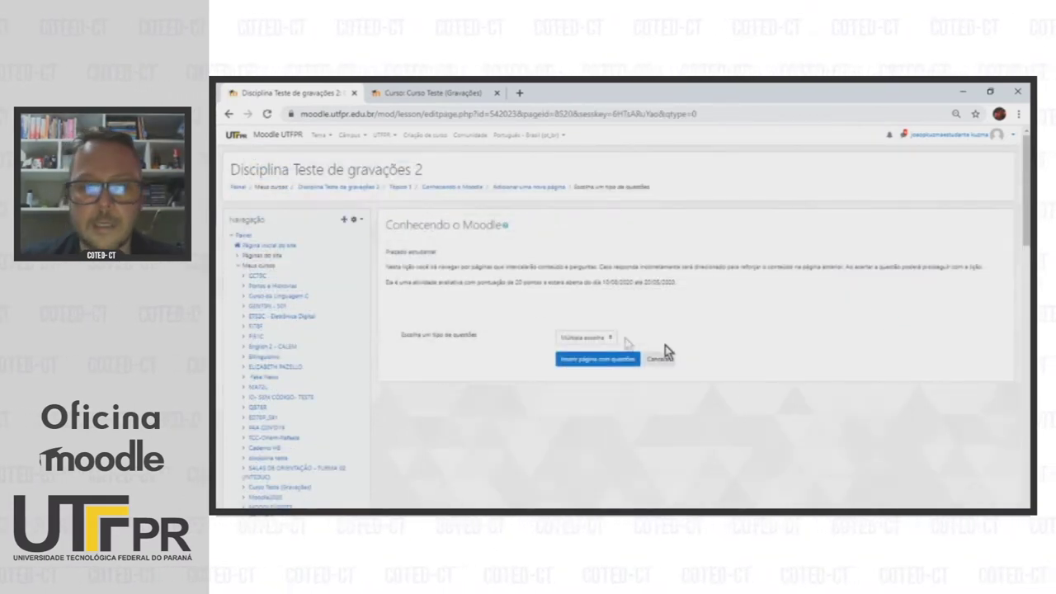
scroll(701, 340, down, 1)
click(610, 278)
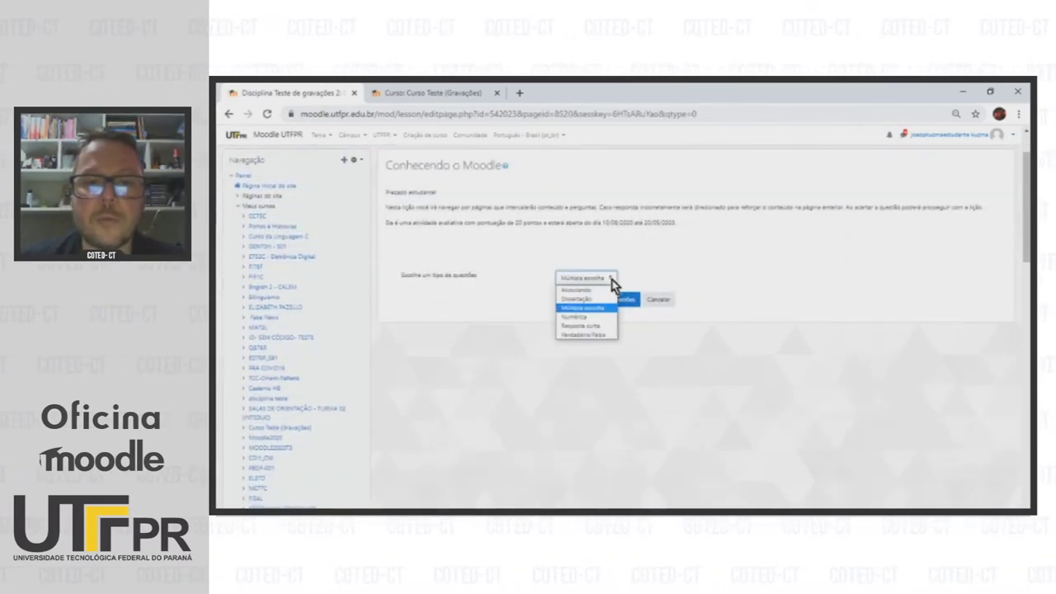
click(597, 334)
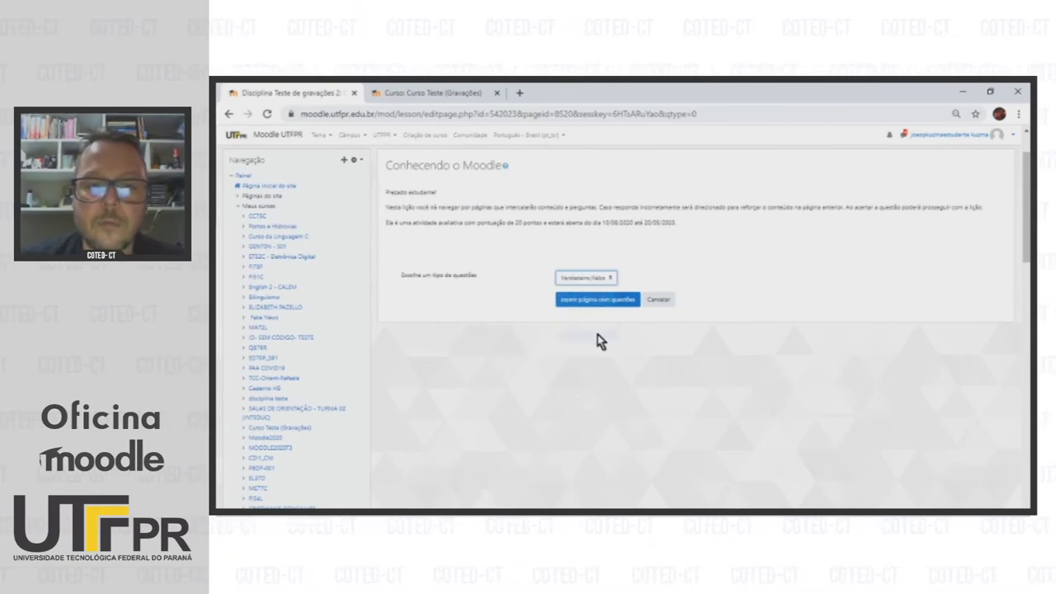
scroll(625, 327, down, 3)
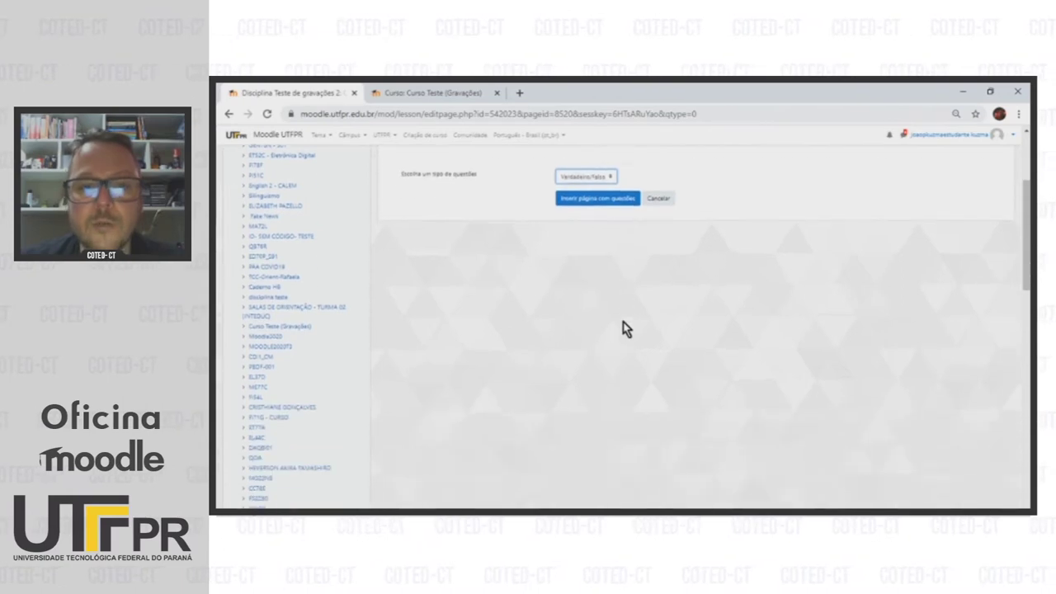
scroll(597, 313, up, 1)
click(591, 247)
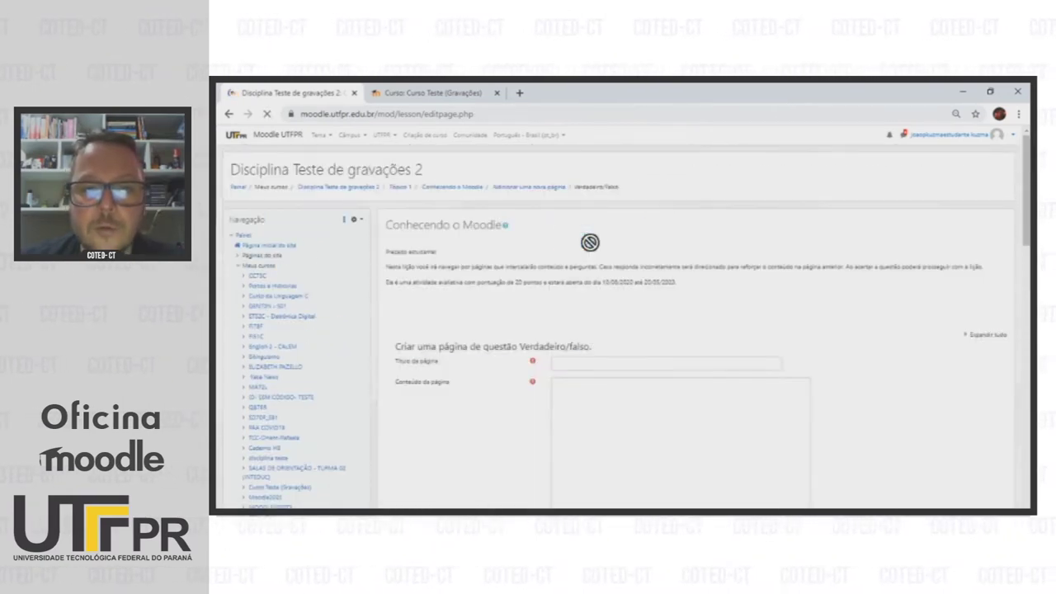
- Look over the true/false question form's fields and find the "Página com pergunta" specification in the Word document
scroll(706, 296, down, 6)
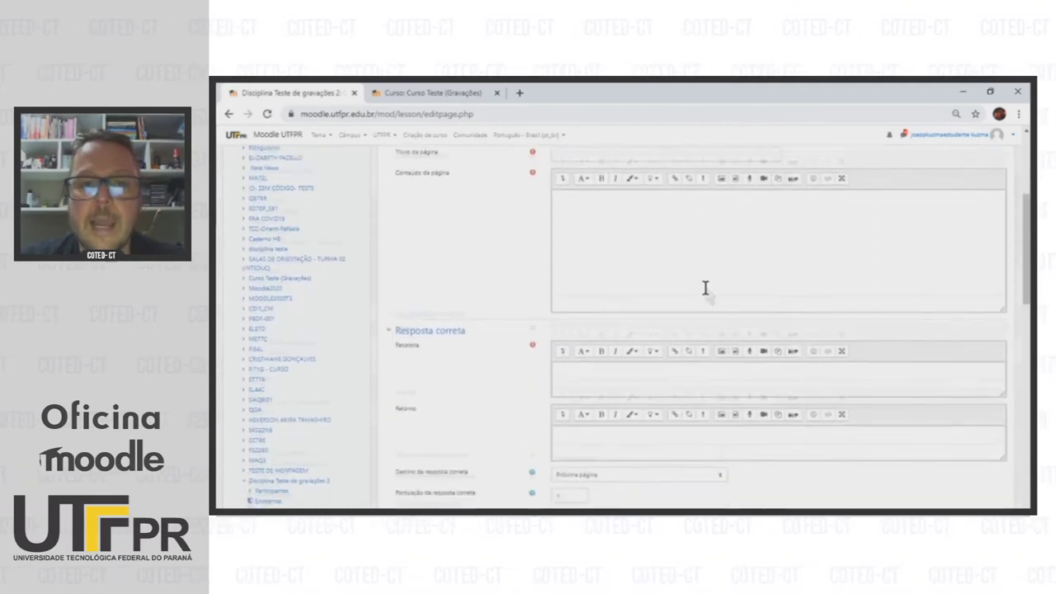
scroll(573, 250, up, 3)
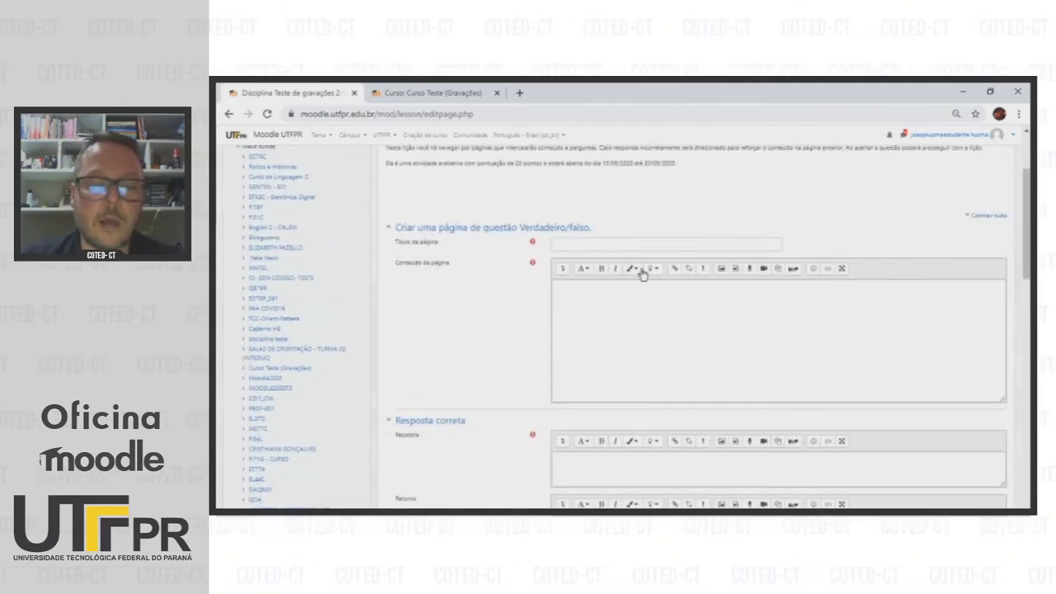
key(alt+Tab)
scroll(641, 269, down, 10)
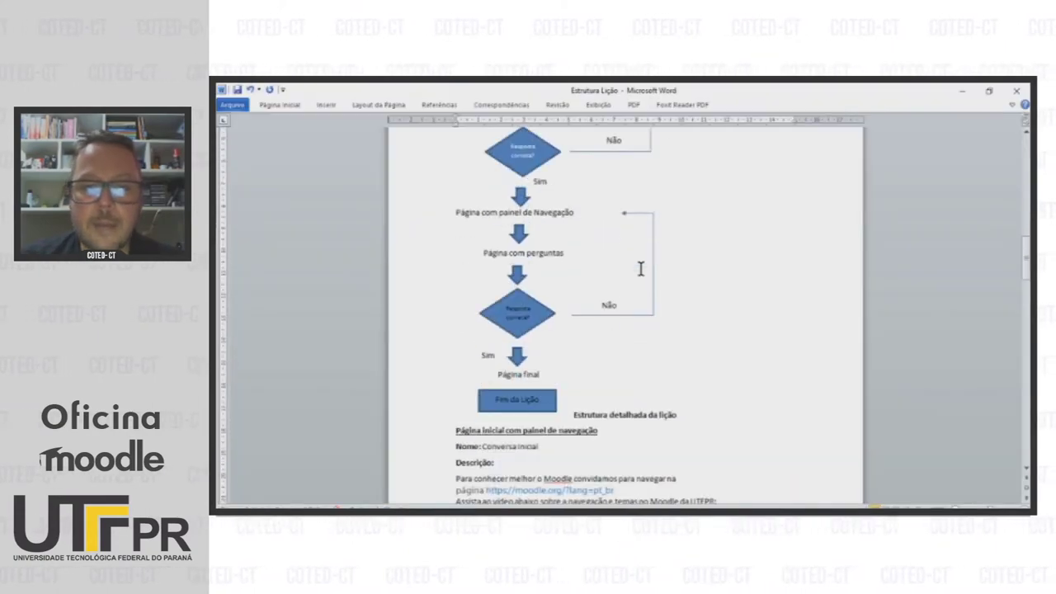
scroll(641, 269, down, 9)
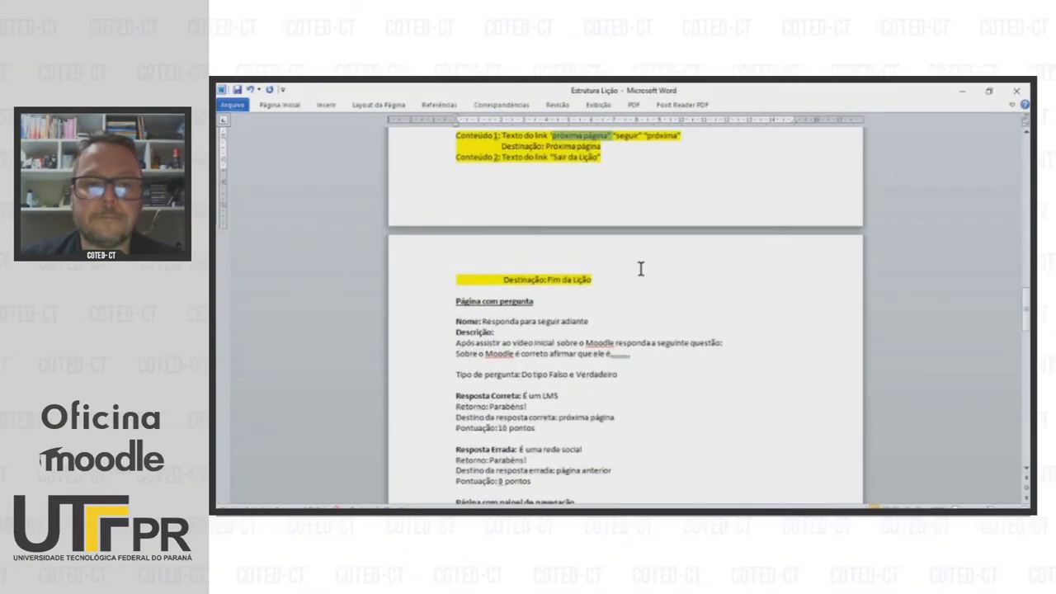
- Read the question page specification in Word and, back in Moodle, review the true/false form's title, content, answers and feedback
scroll(640, 269, down, 2)
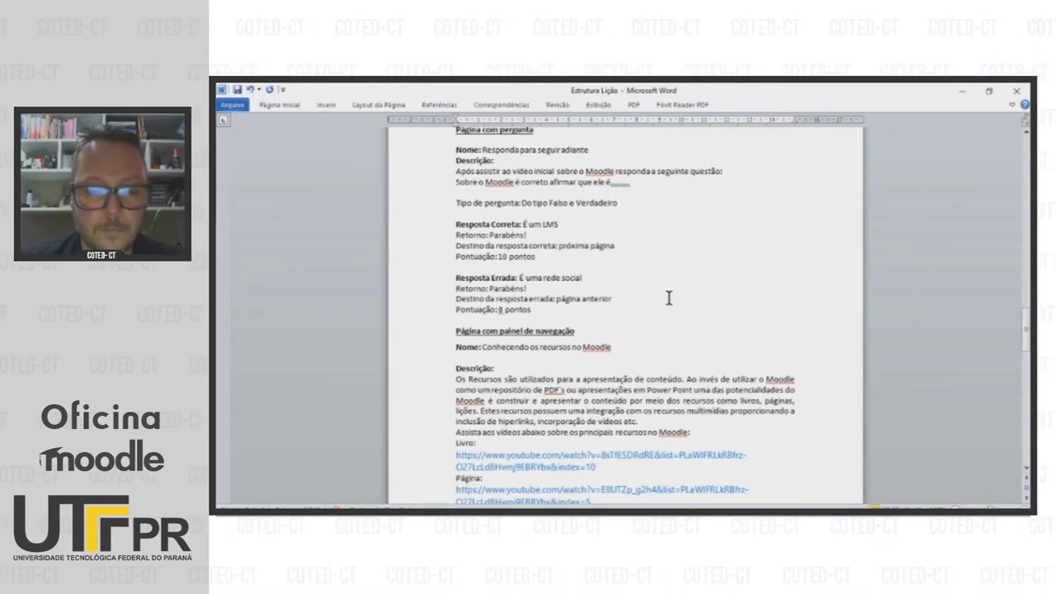
key(alt+Tab)
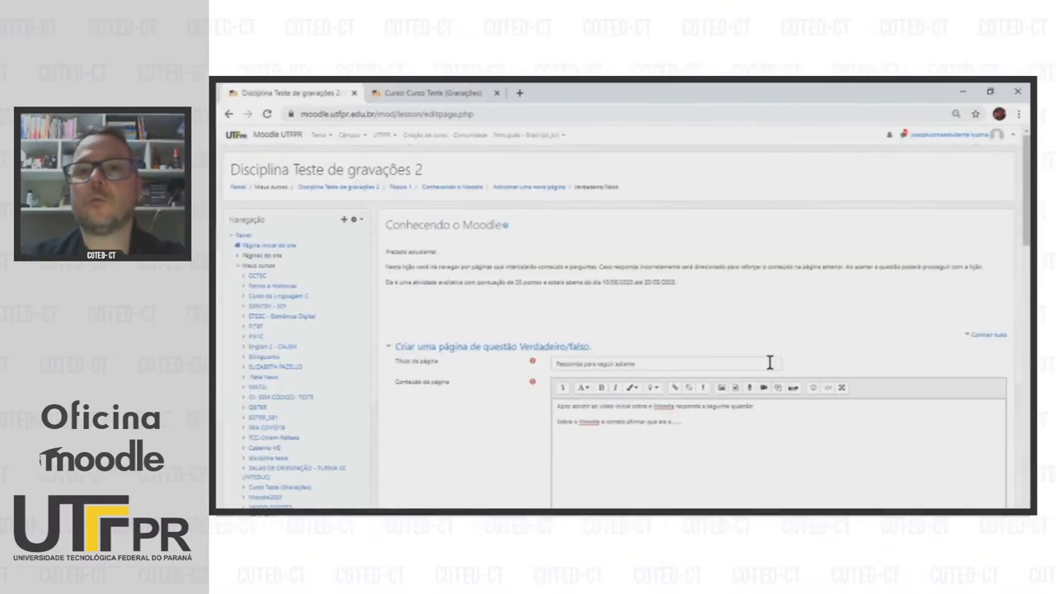
scroll(769, 363, down, 3)
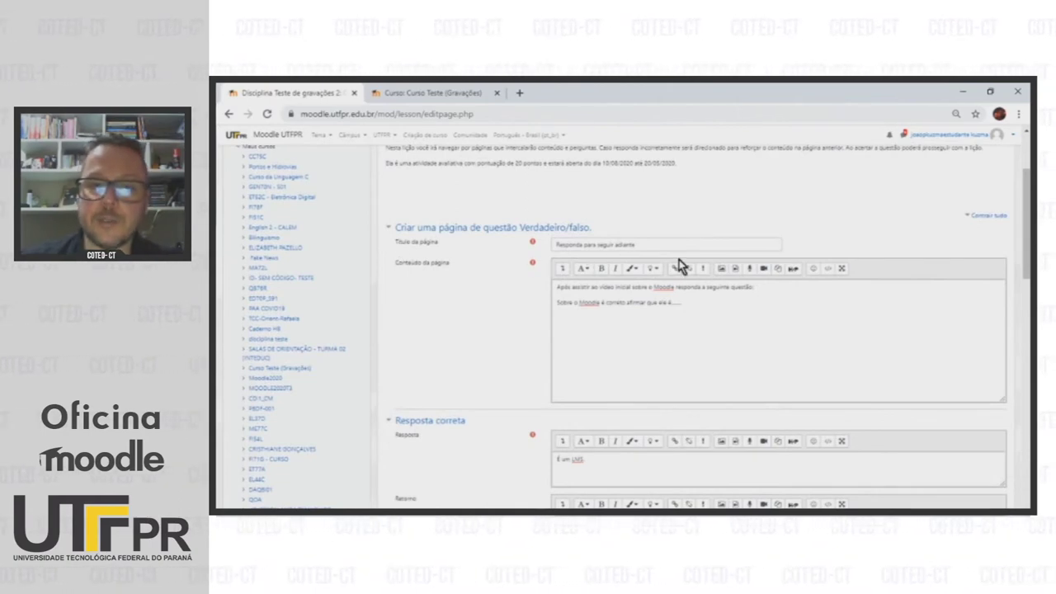
scroll(696, 300, down, 1)
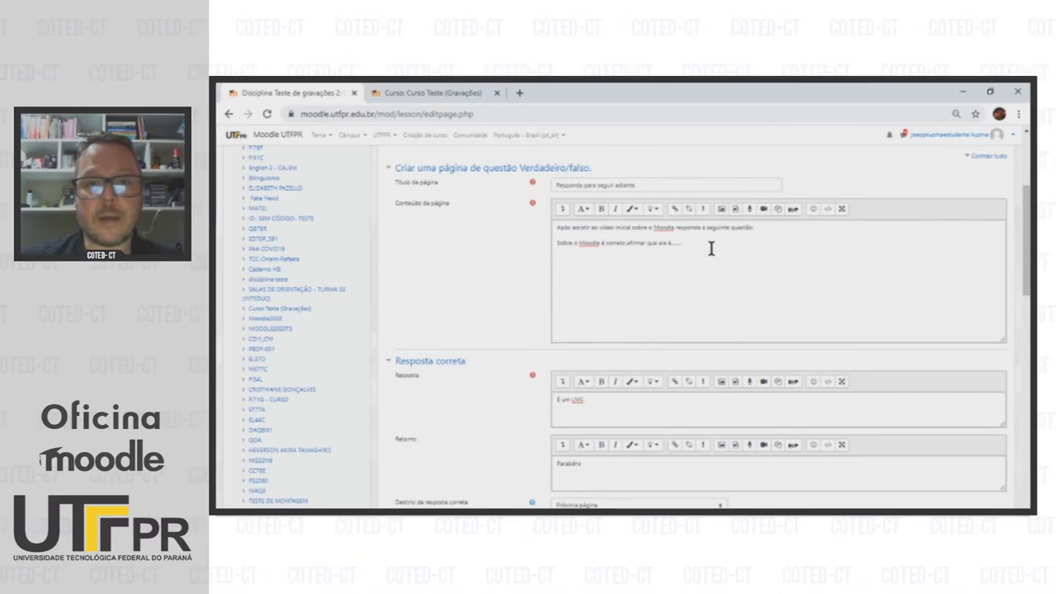
scroll(711, 247, down, 3)
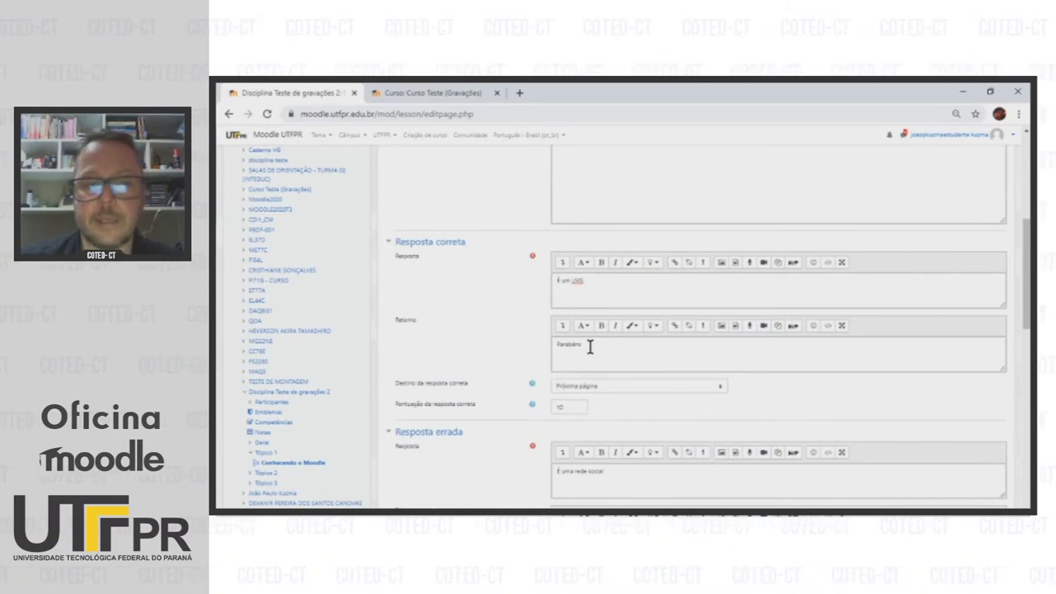
scroll(592, 341, down, 3)
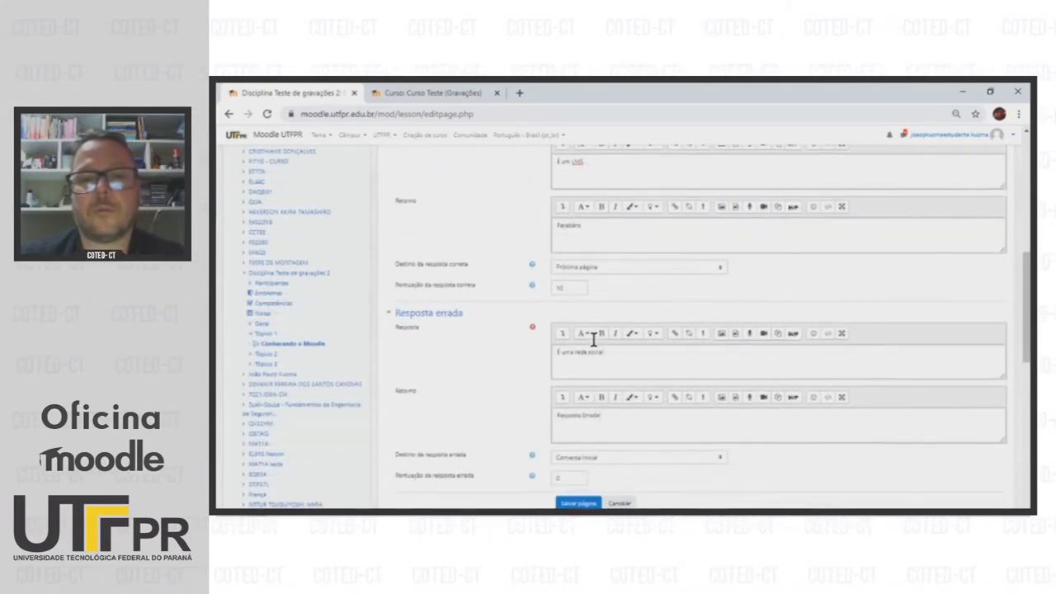
- Check the destinations and scores of the correct and wrong answers, and save the true/false question page
click(615, 269)
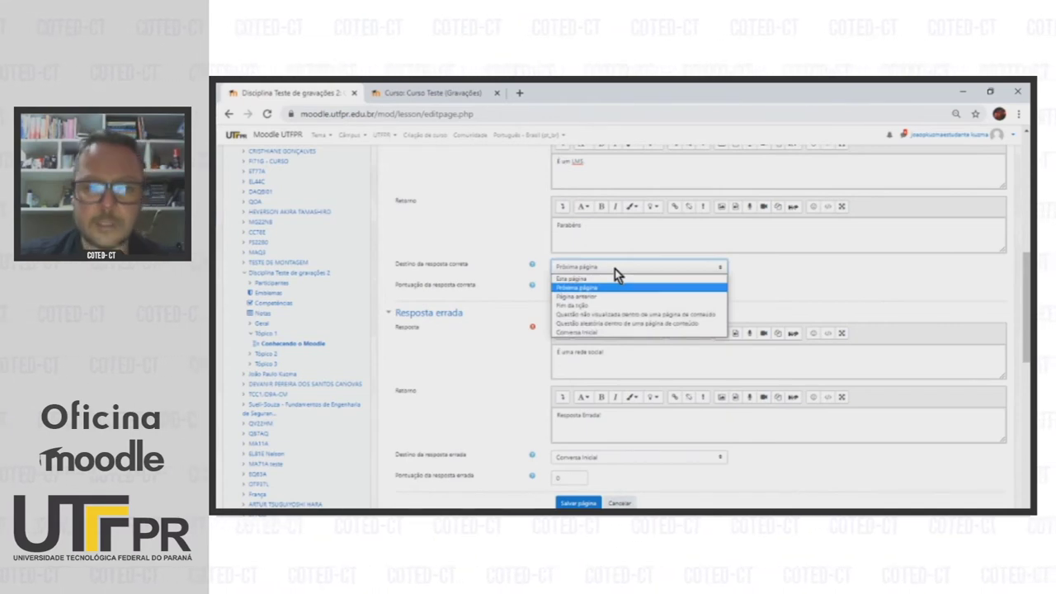
click(615, 269)
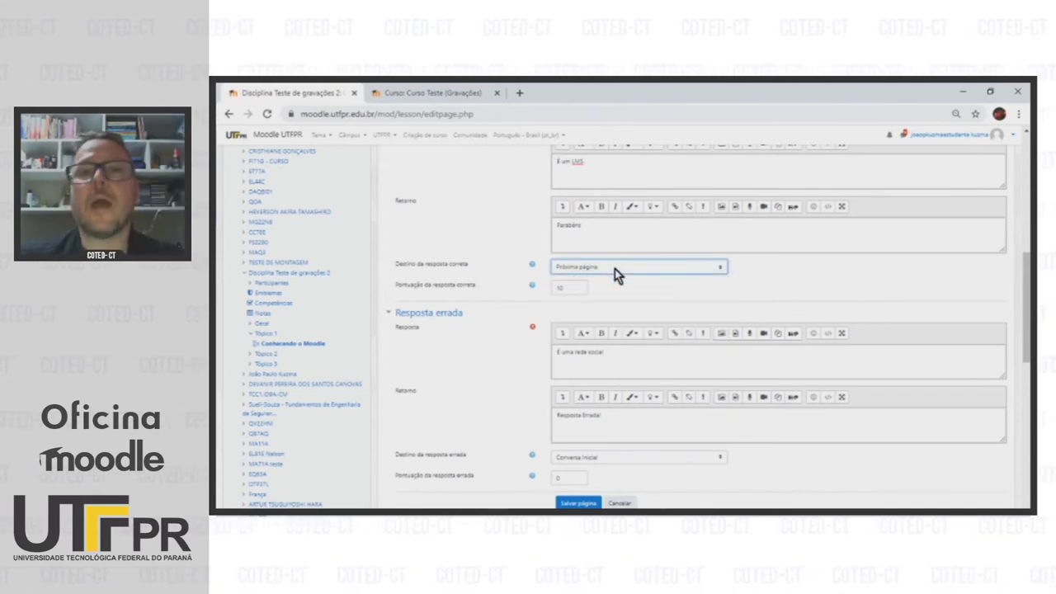
click(581, 285)
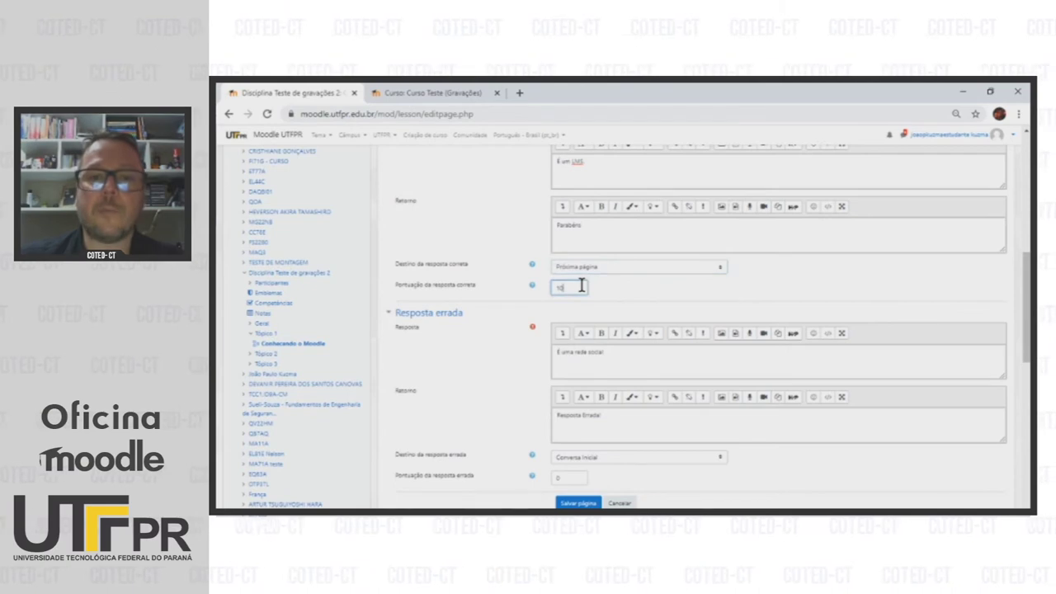
scroll(577, 287, down, 2)
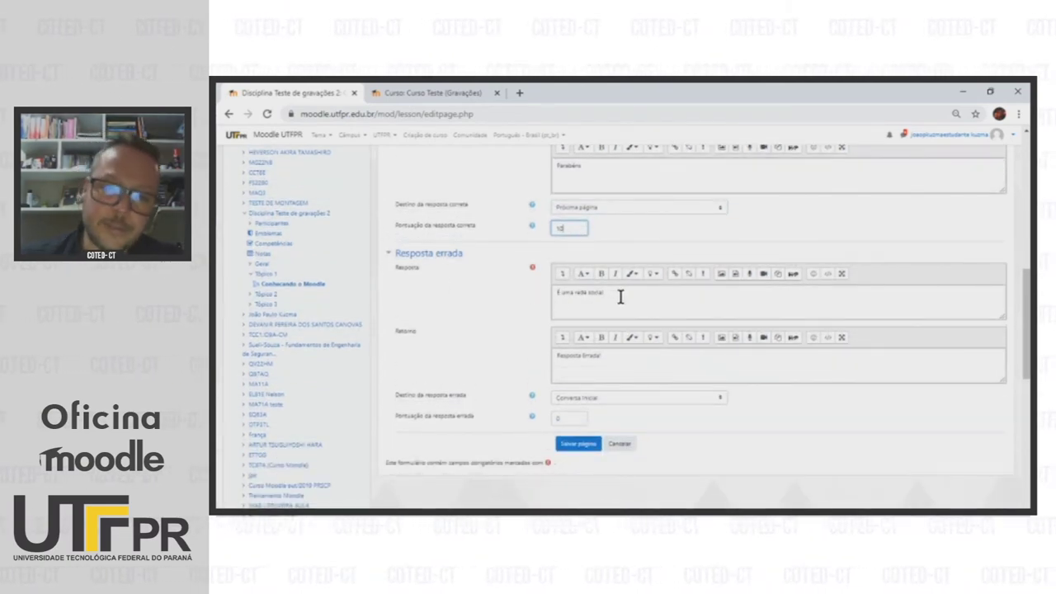
scroll(635, 365, down, 2)
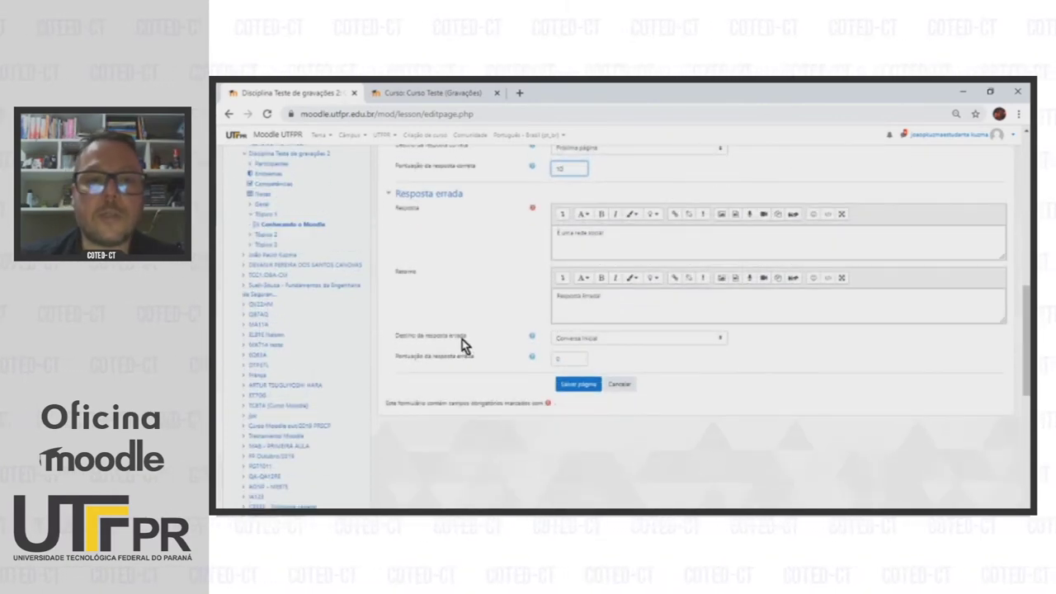
click(572, 361)
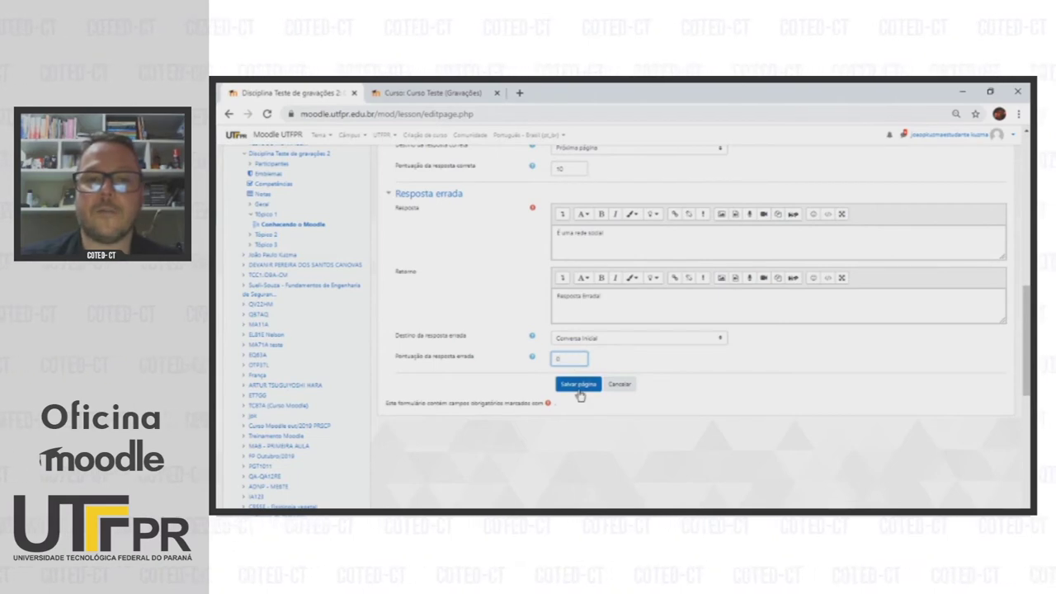
click(579, 386)
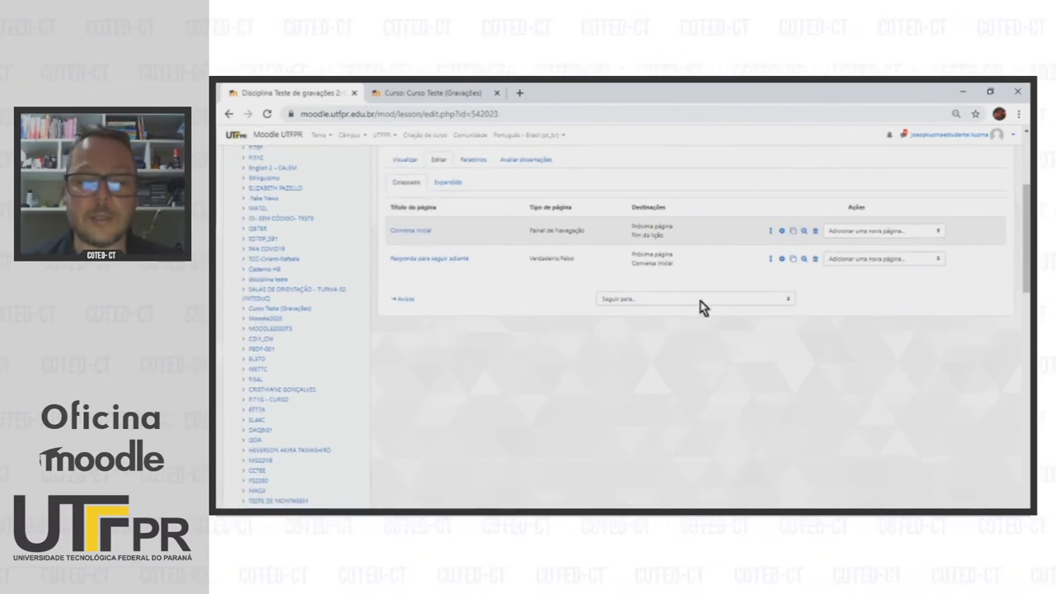
- Switch to the Word document and read the specification of the navigation panel page "Conhecendo os recursos no Moodle"
key(alt+Tab)
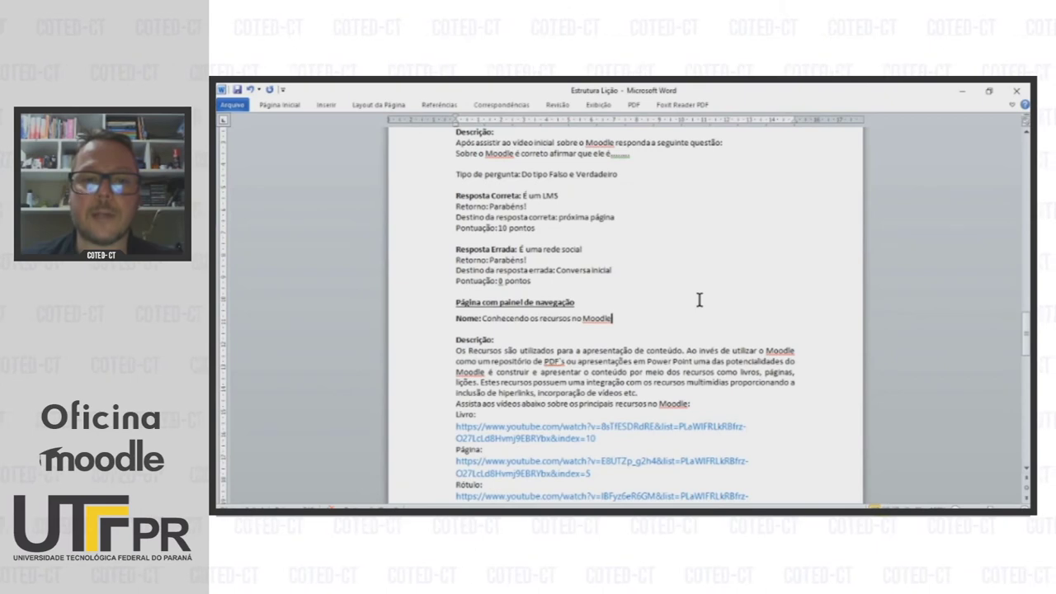
scroll(698, 299, down, 5)
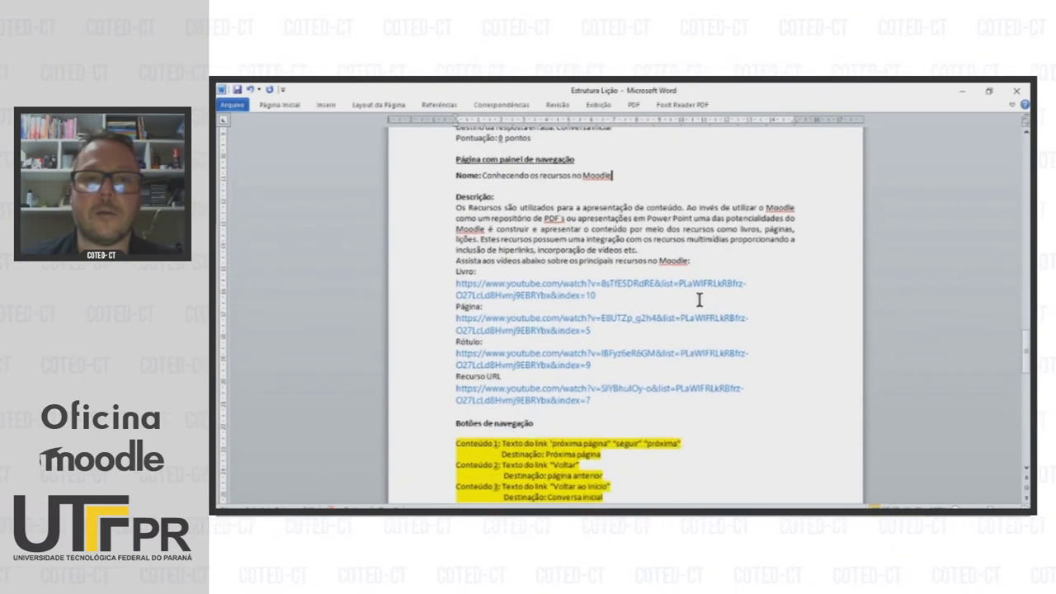
scroll(699, 300, down, 1)
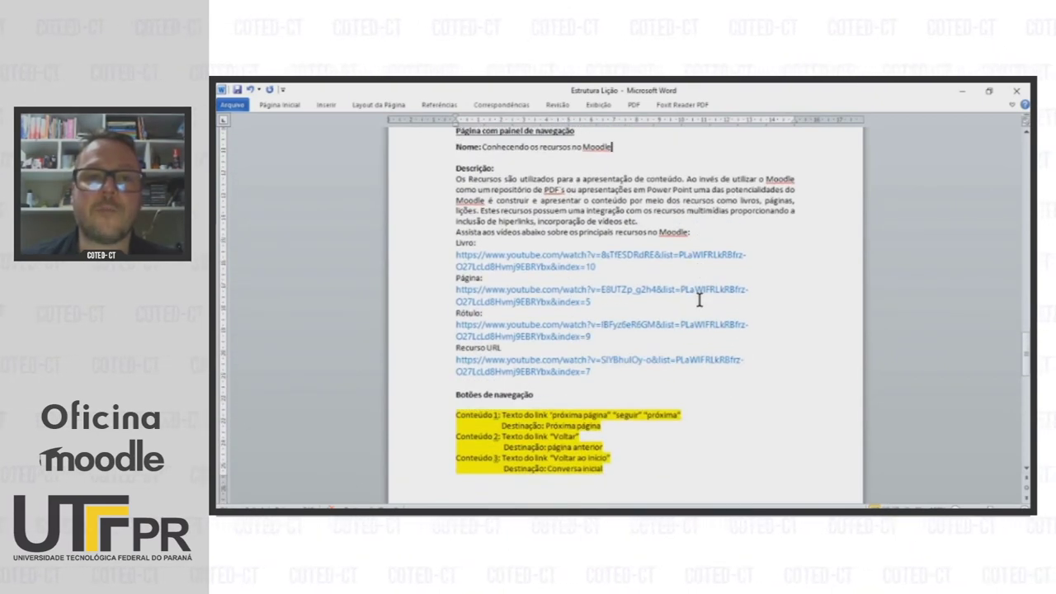
scroll(699, 299, up, 1)
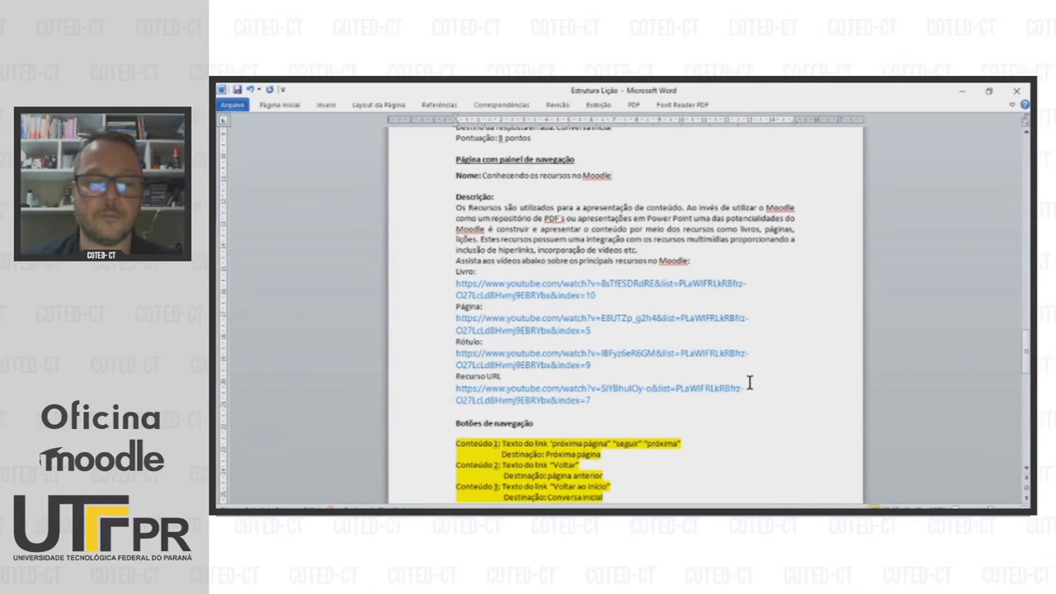
- Back in Moodle, review the "Conhecendo os recursos no Moodle" page's video links and three navigation buttons, and save the page
key(alt+Tab)
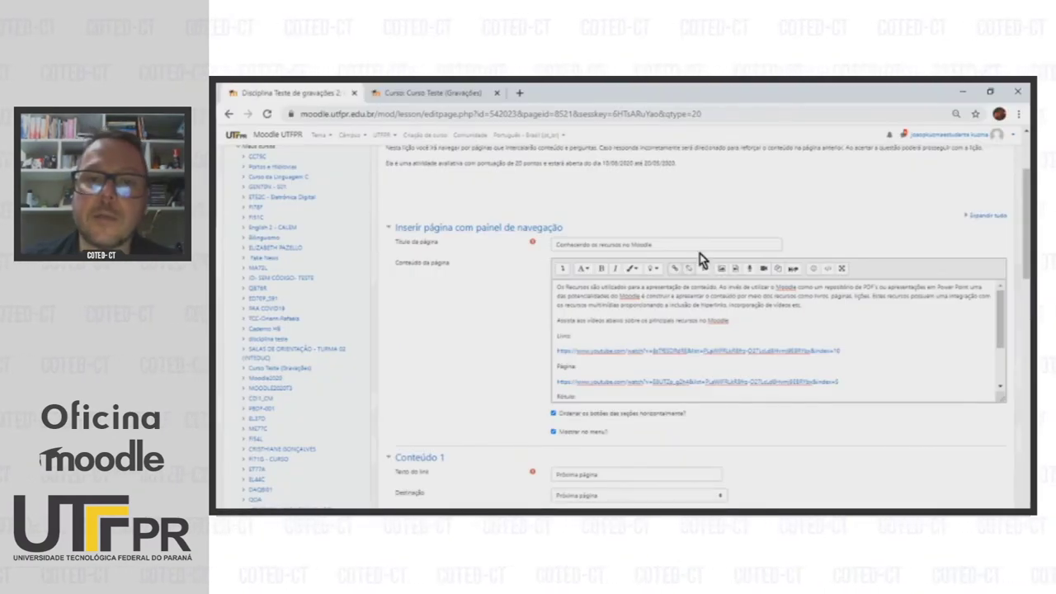
scroll(699, 253, down, 1)
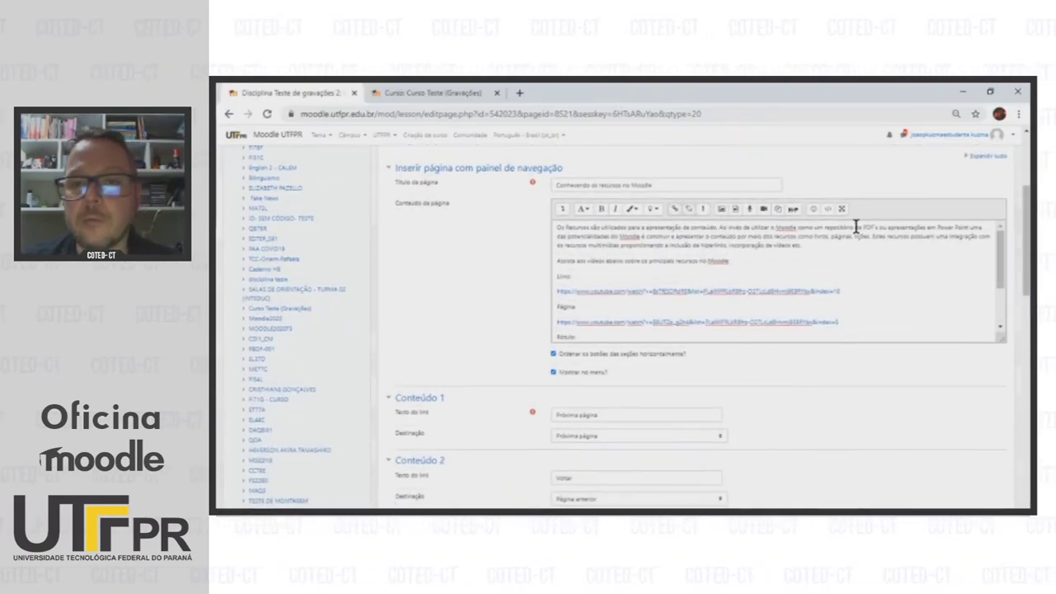
drag(1005, 275, 960, 324)
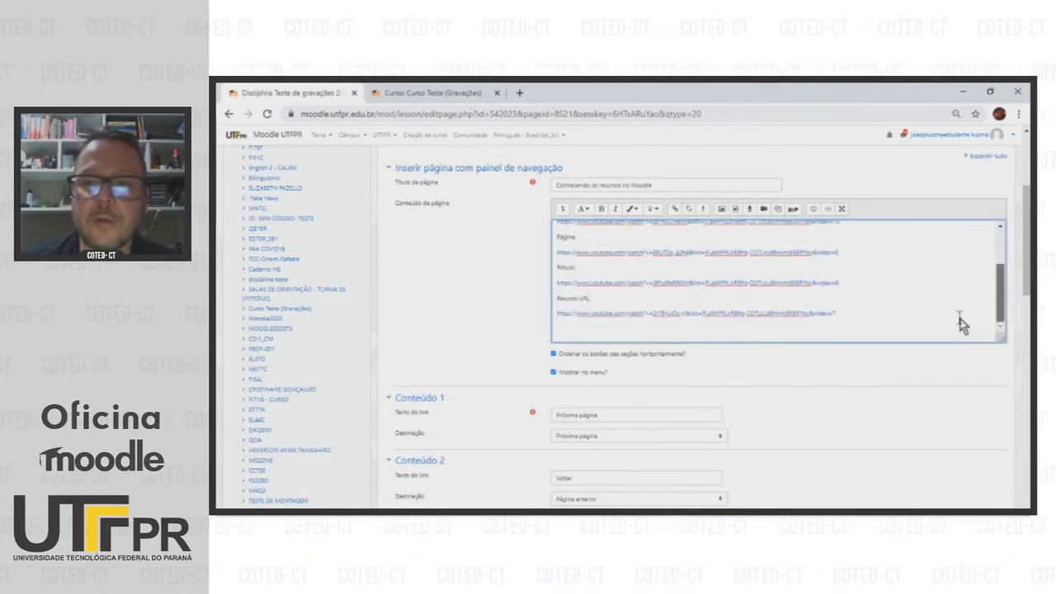
scroll(958, 318, down, 4)
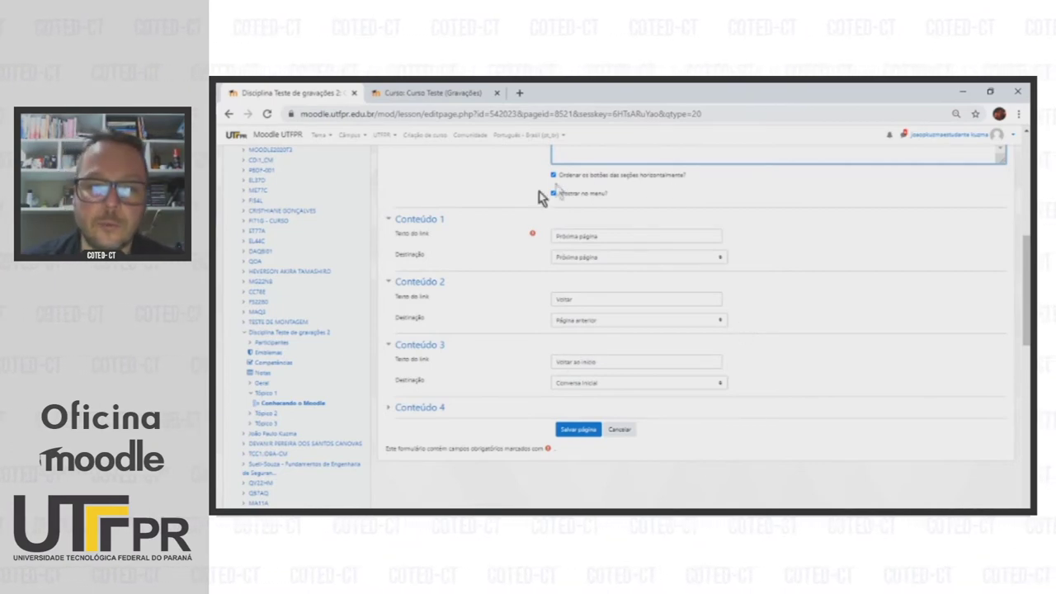
click(576, 437)
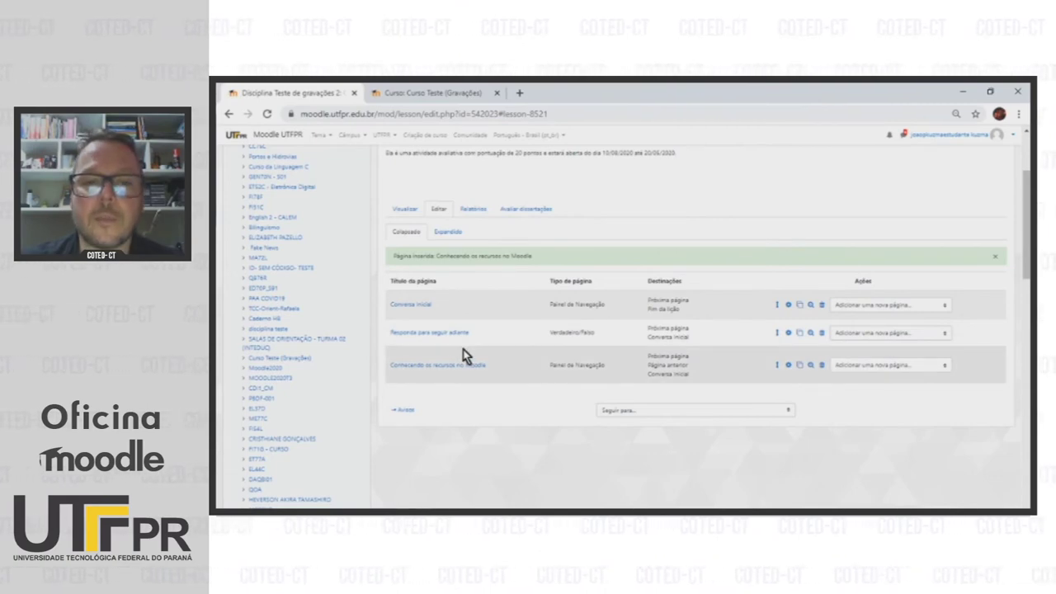
- Add a question page after the "Conhecendo os recursos no Moodle" page, using the Associando question type
scroll(463, 354, down, 1)
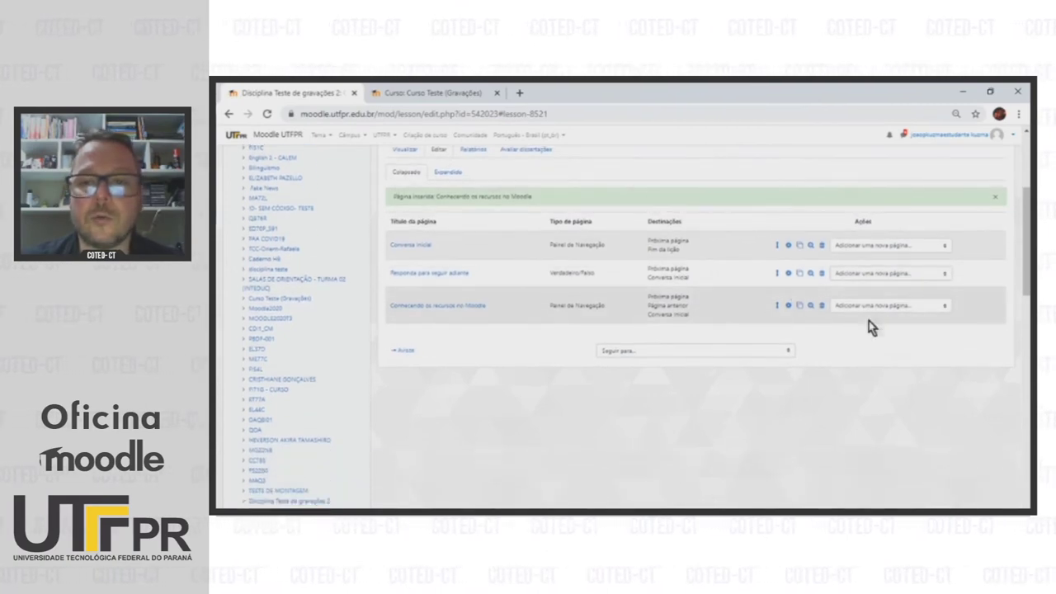
click(928, 307)
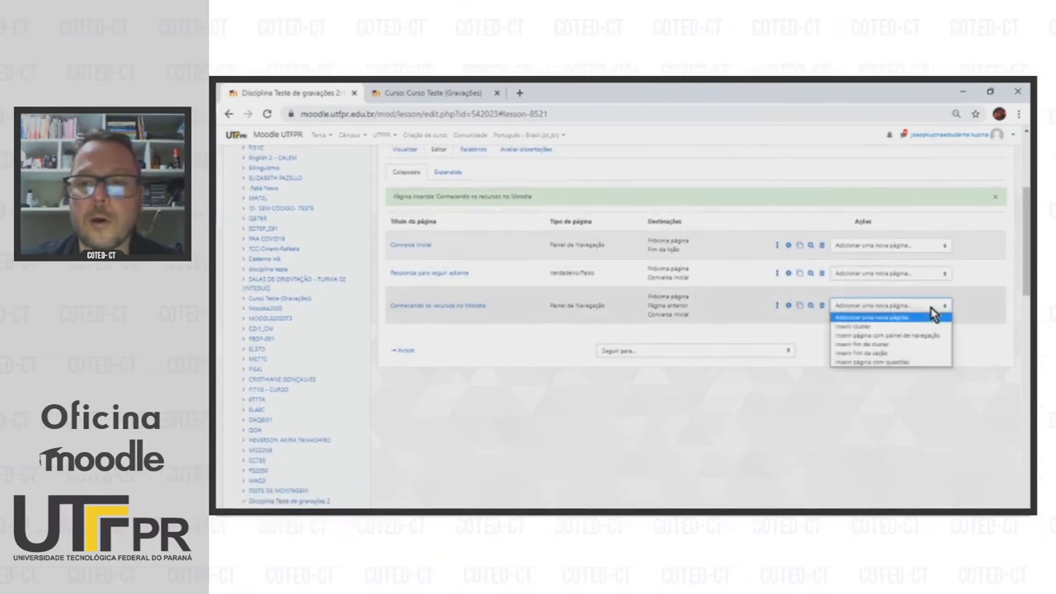
click(905, 363)
click(605, 342)
scroll(605, 349, down, 3)
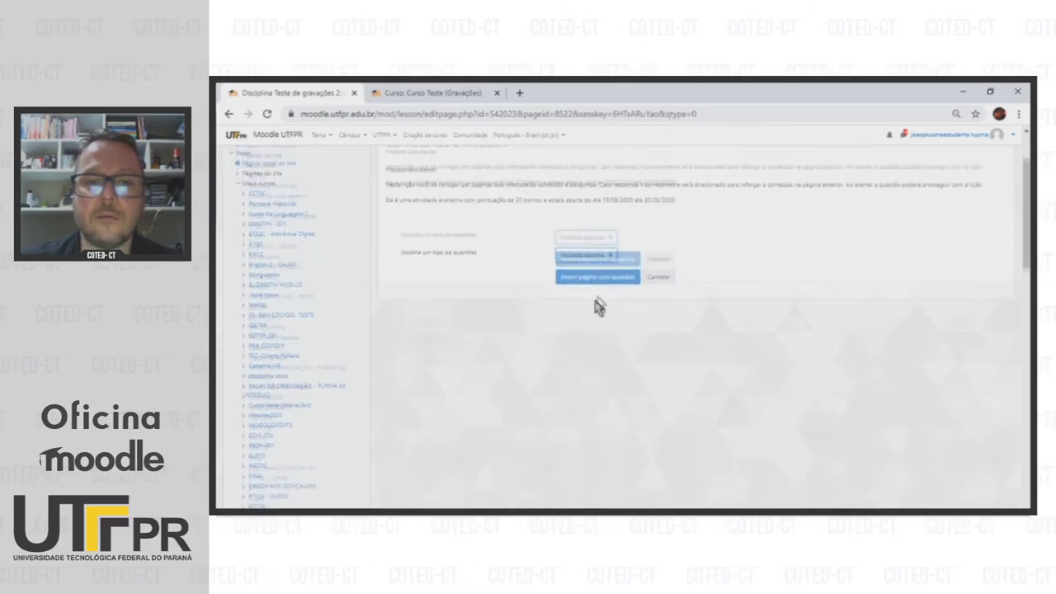
click(593, 221)
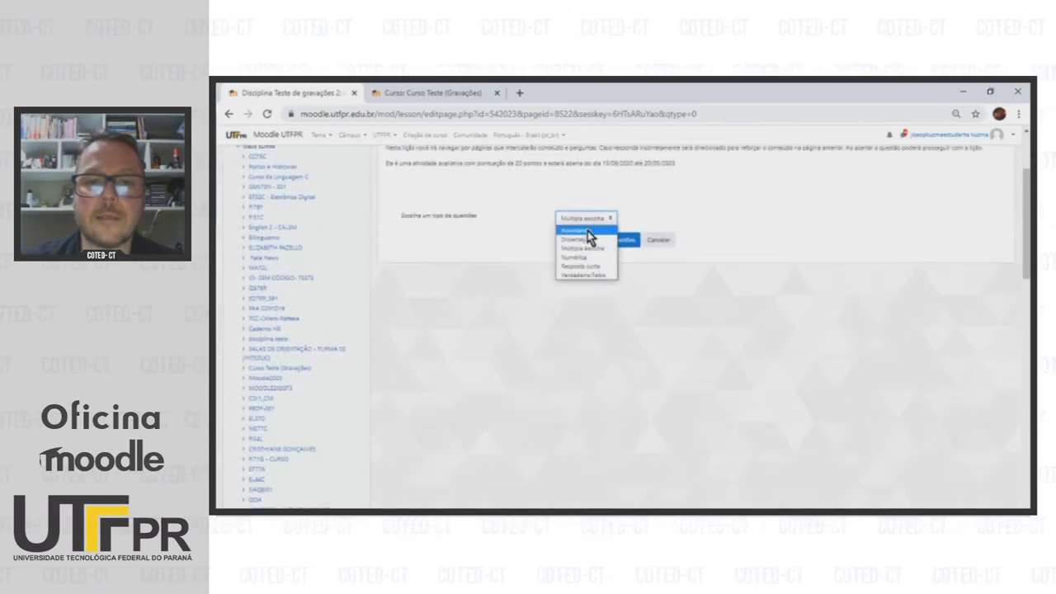
click(587, 230)
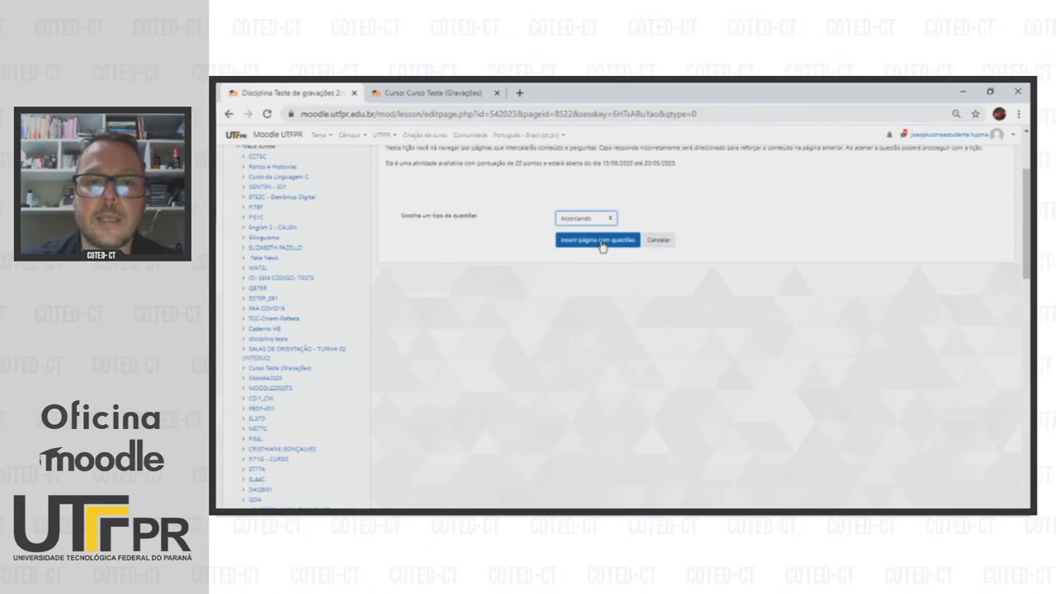
click(600, 242)
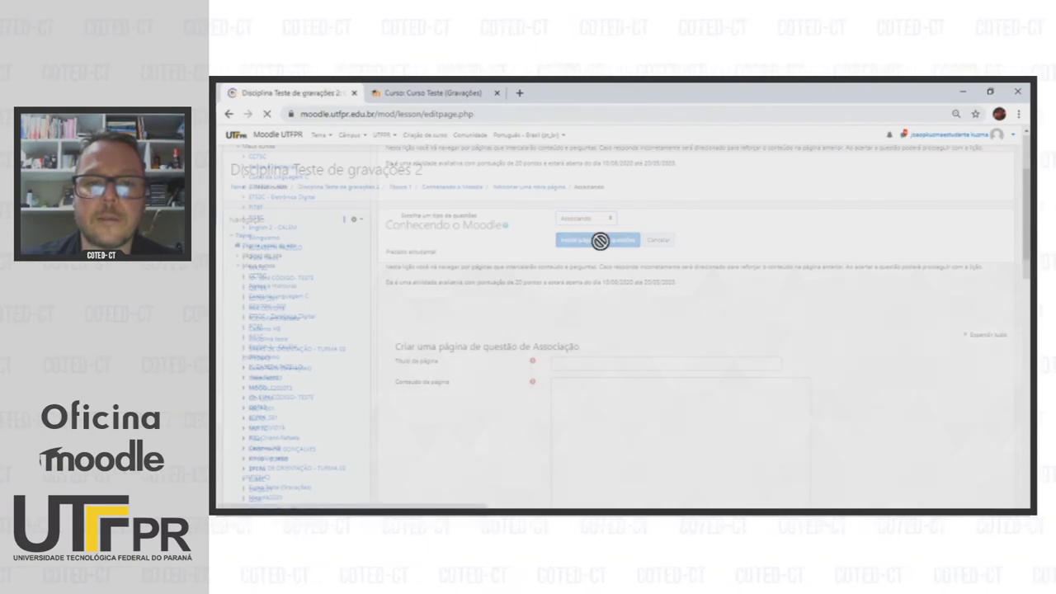
- Look over the association question form's content, answer and matching pair fields
scroll(708, 316, down, 2)
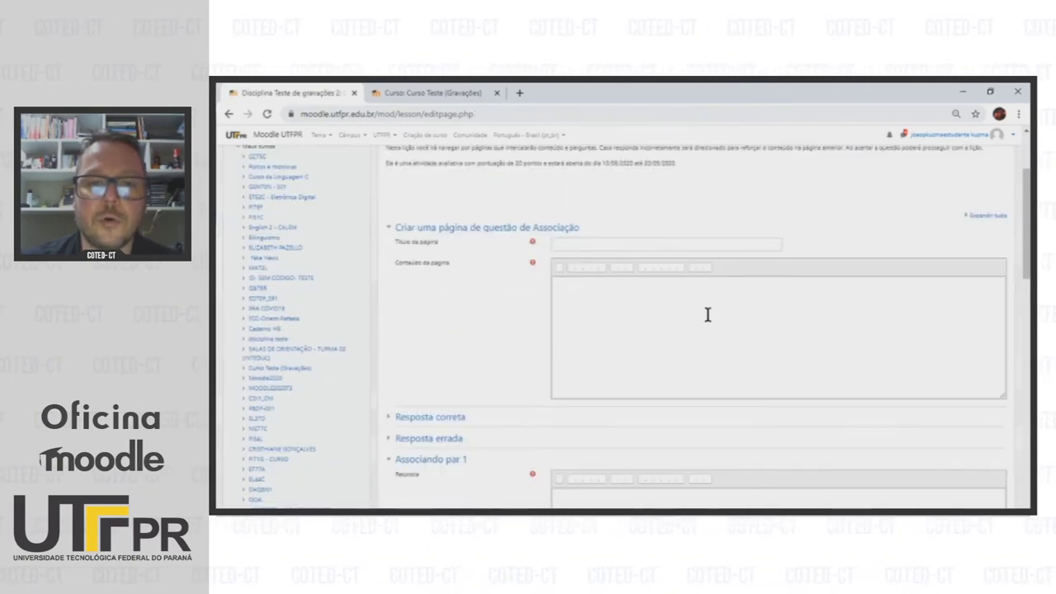
scroll(707, 314, down, 2)
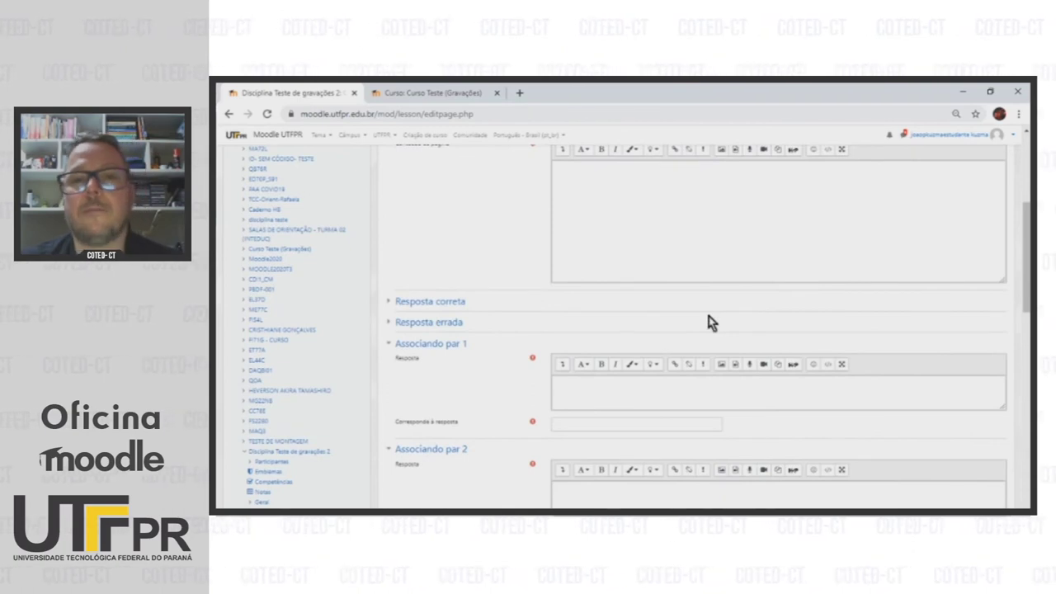
scroll(707, 320, up, 2)
scroll(708, 315, down, 8)
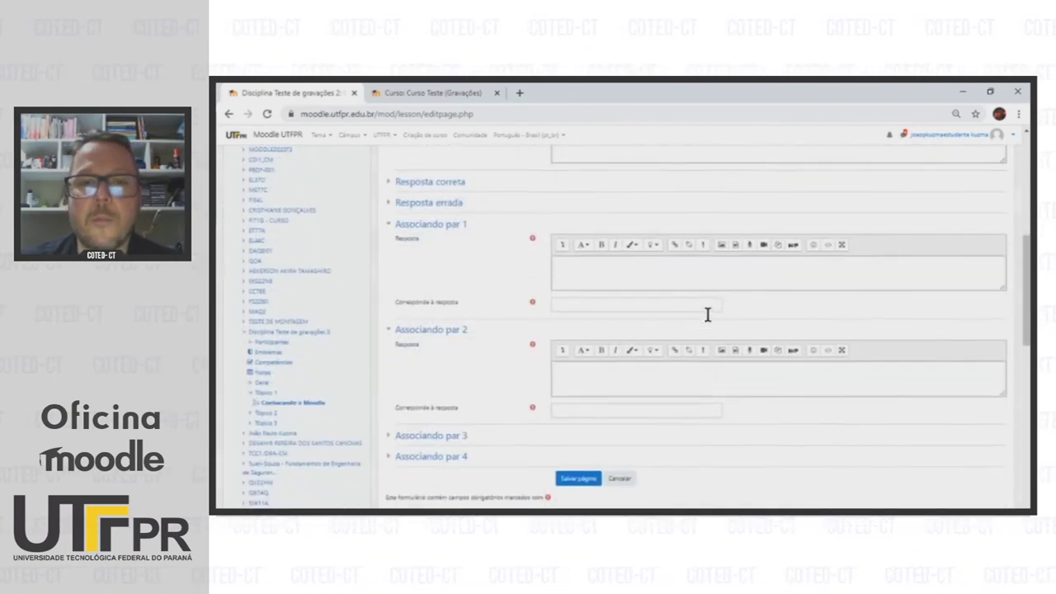
scroll(707, 314, up, 5)
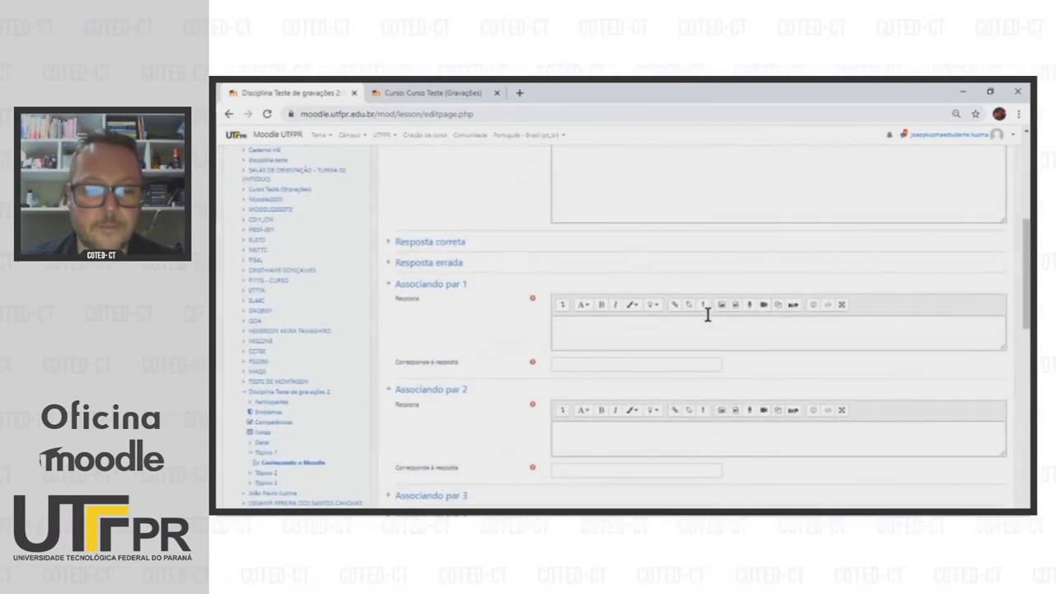
- Switch to the Word document and read the specification of the association question page "Testando os conhecimentos"
key(alt+Tab)
scroll(707, 314, down, 5)
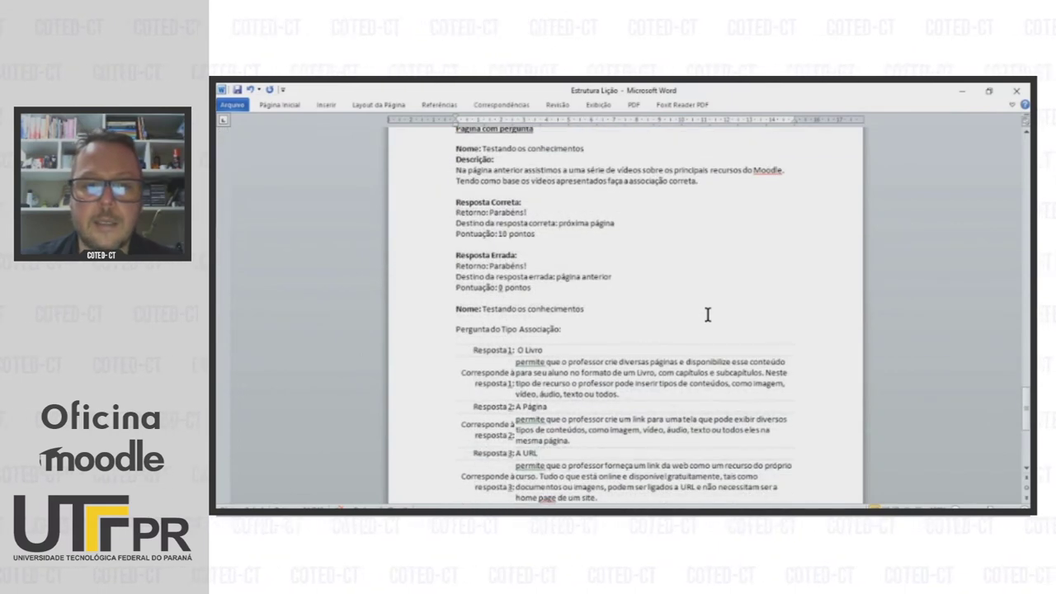
scroll(707, 314, up, 1)
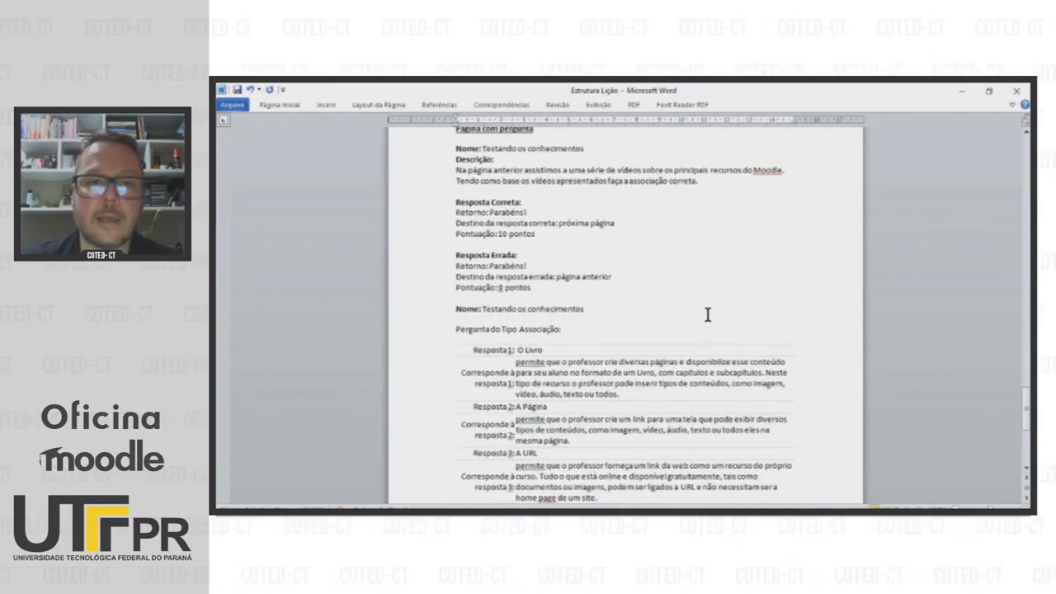
click(707, 298)
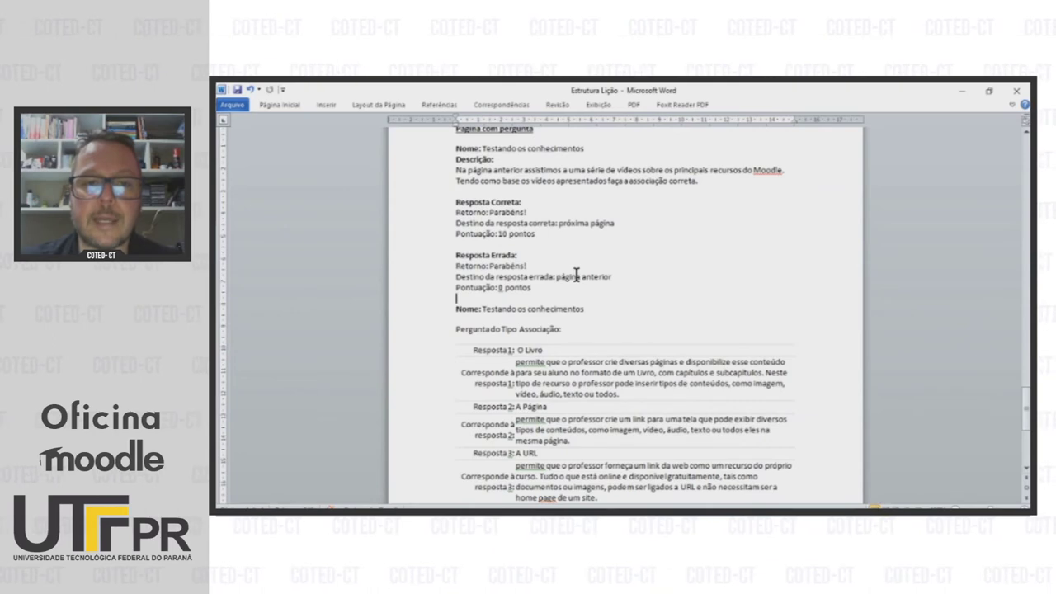
- Read the association question's four answer and match pairs in the Word document, comparing its page data with the Moodle form
scroll(575, 275, down, 2)
scroll(596, 264, down, 1)
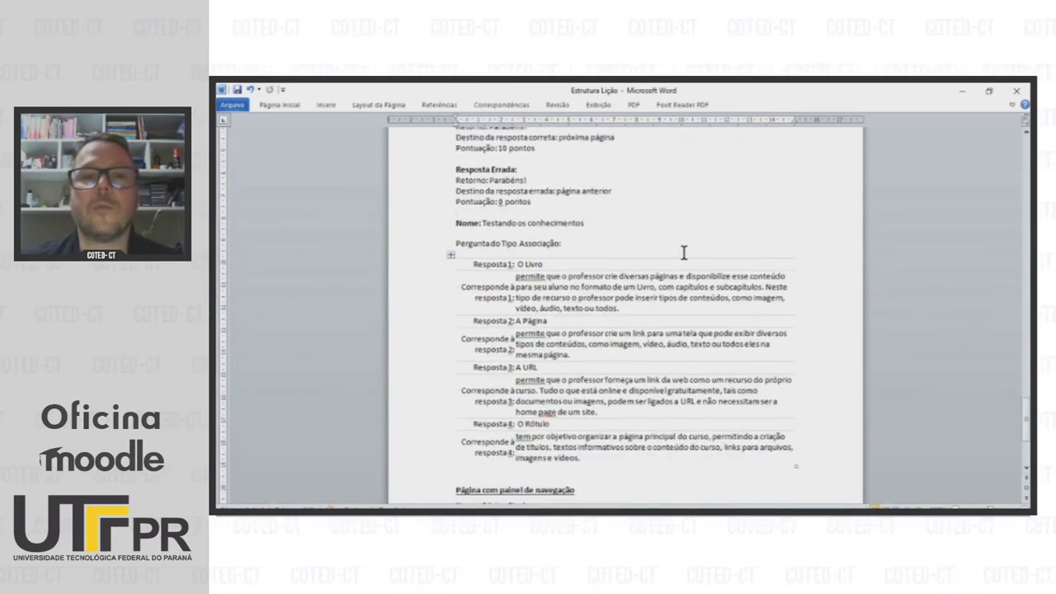
scroll(683, 252, down, 2)
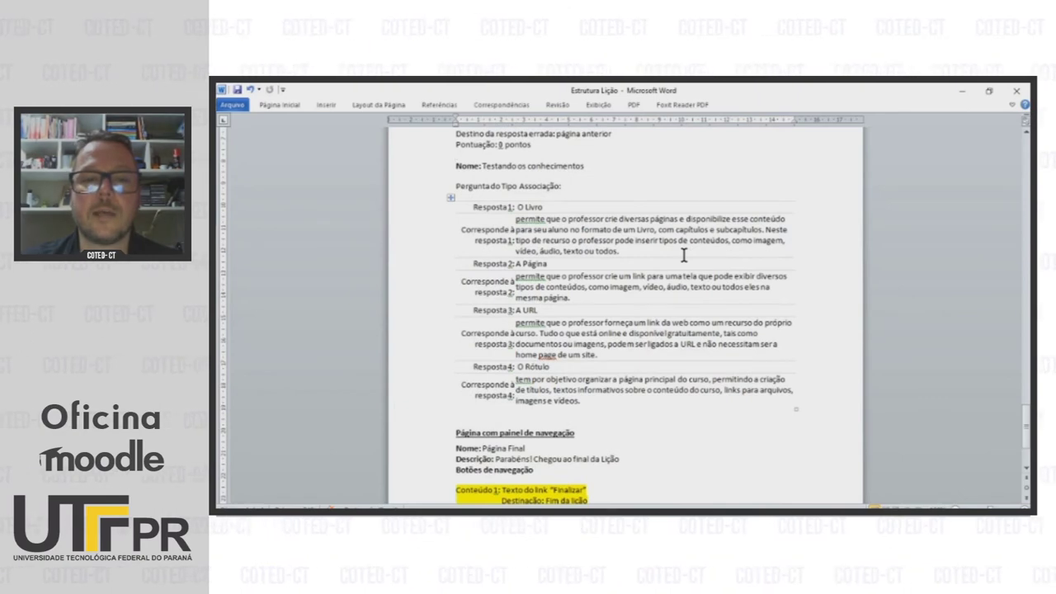
scroll(683, 254, up, 2)
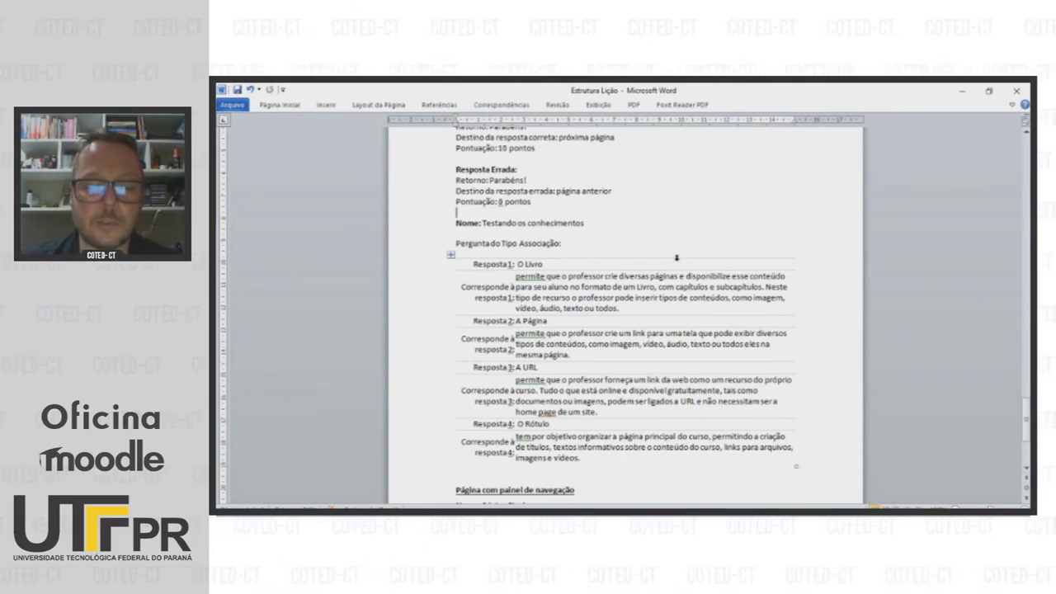
key(alt+Tab)
scroll(696, 240, down, 3)
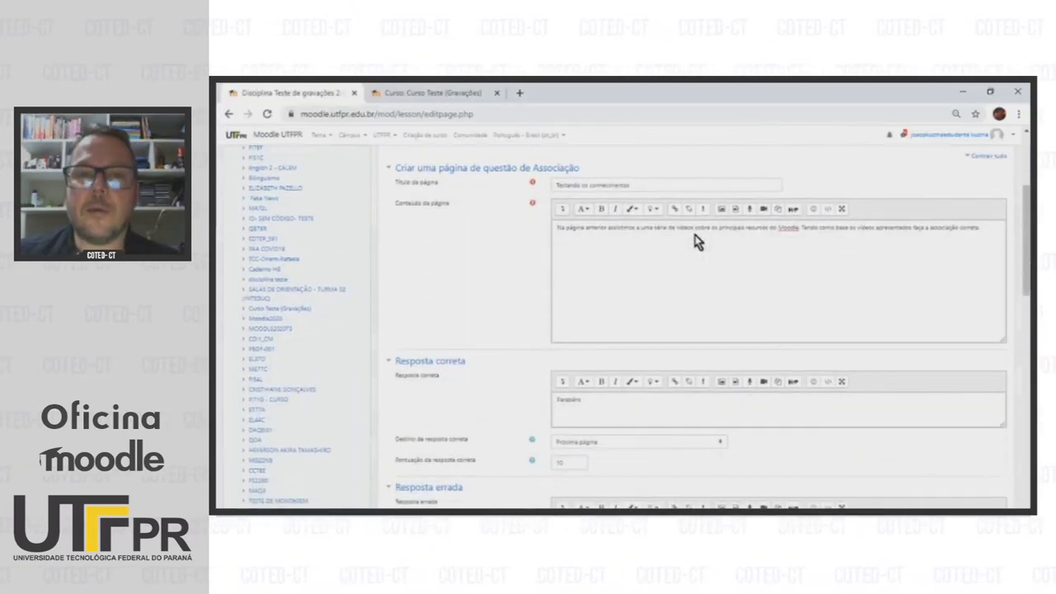
key(alt+Tab)
scroll(718, 283, up, 2)
scroll(719, 283, up, 4)
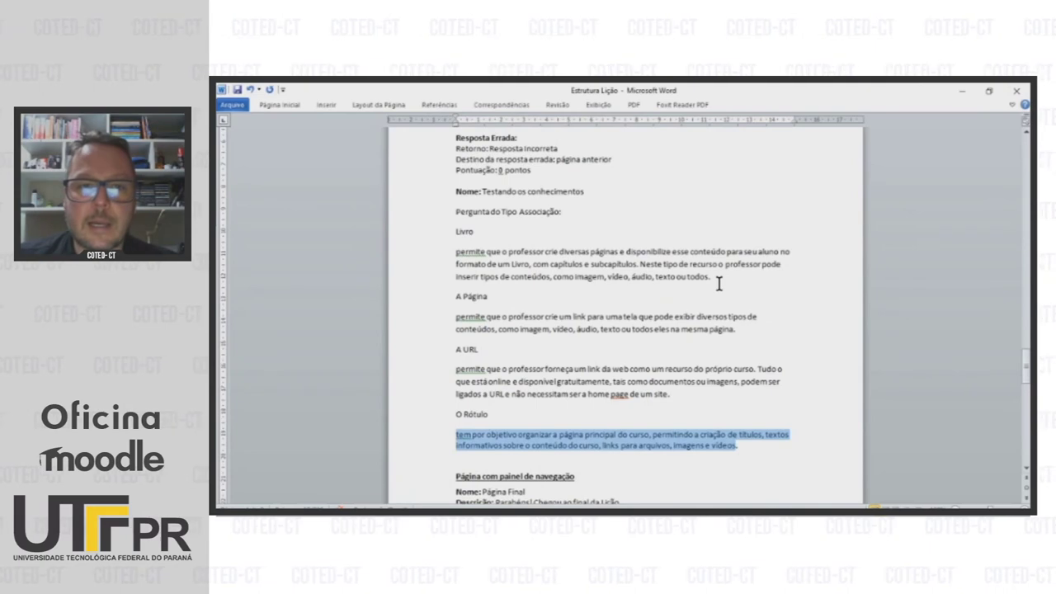
- Back in Moodle, review the "Testando os conhecimentos" question's content, responses, scores and four matching pairs, and save the page
key(alt+Tab)
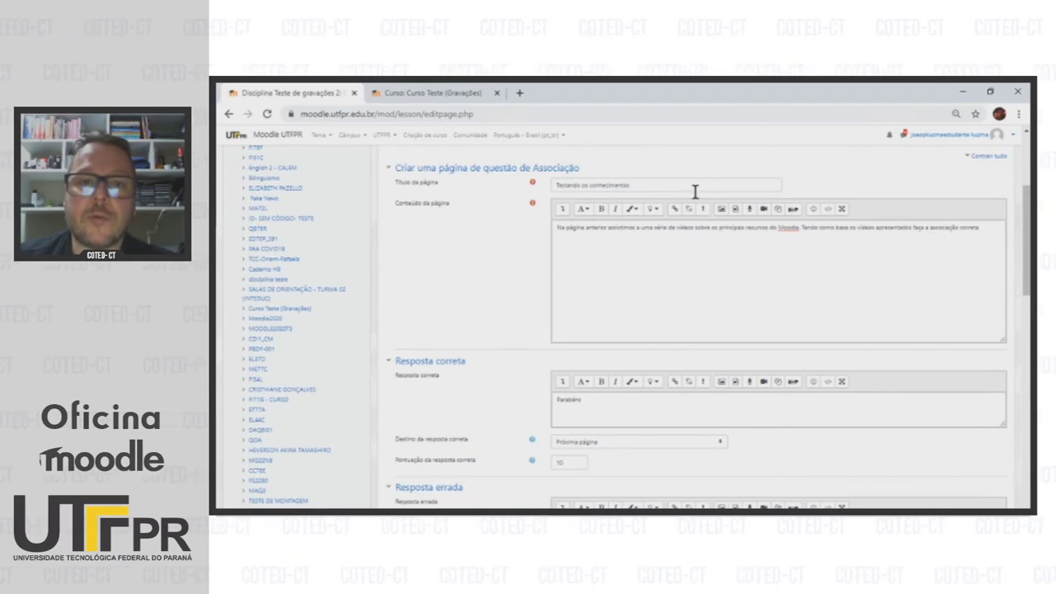
scroll(693, 191, down, 1)
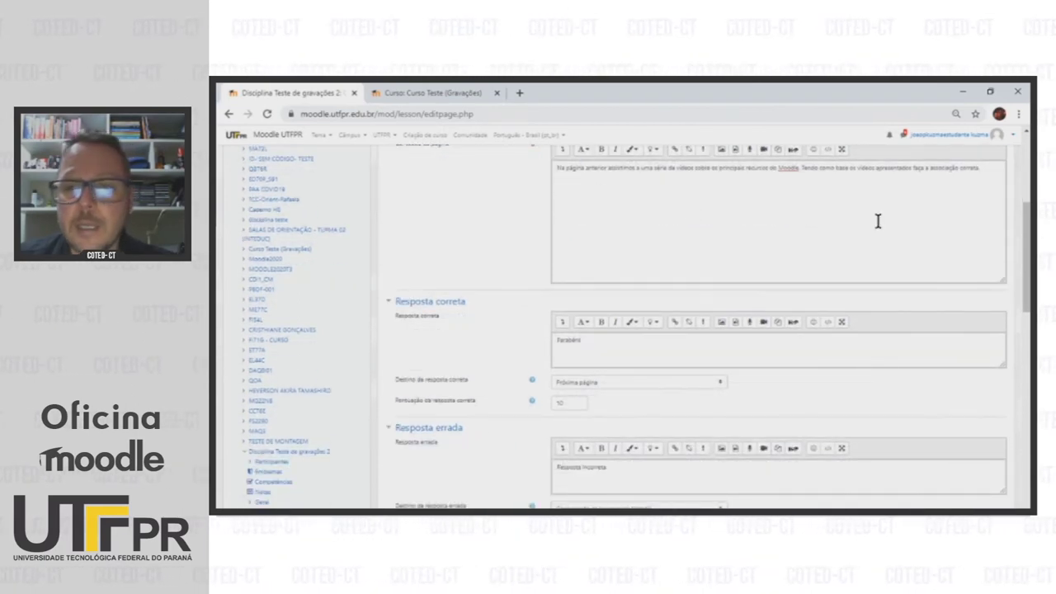
scroll(878, 221, down, 1)
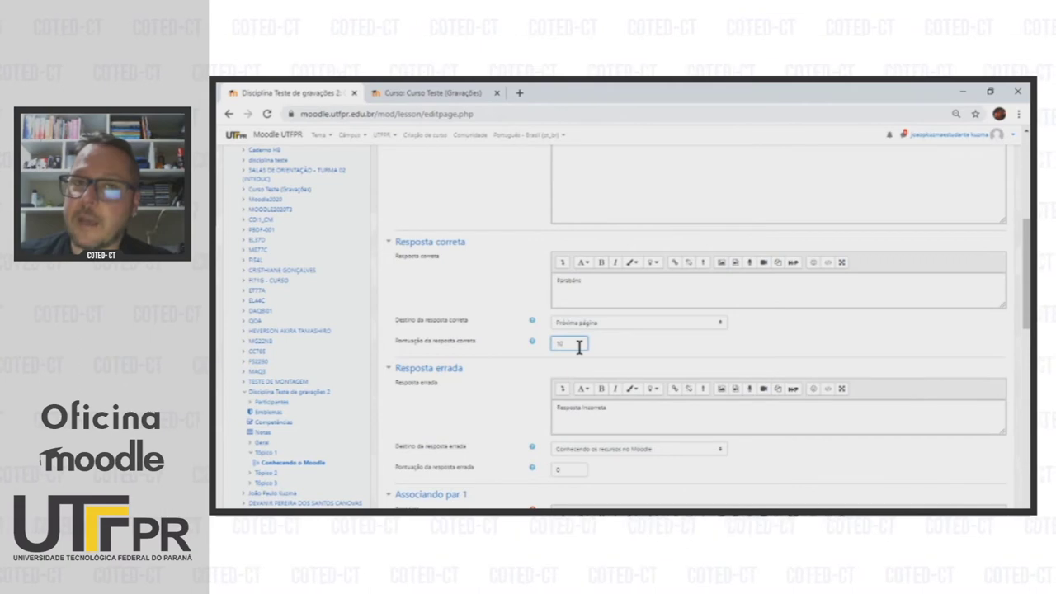
scroll(579, 346, down, 3)
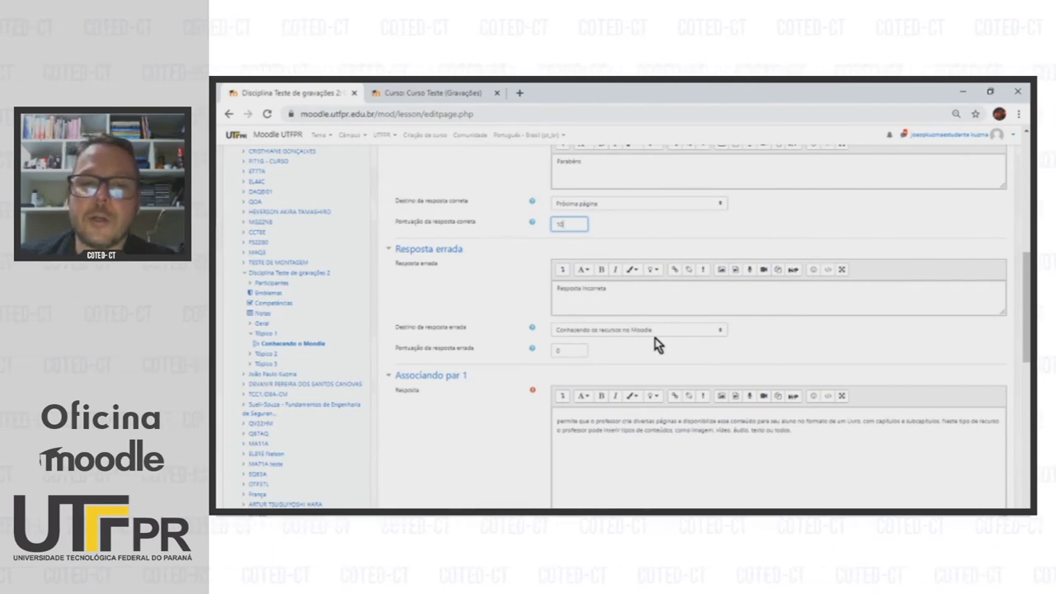
scroll(657, 345, down, 2)
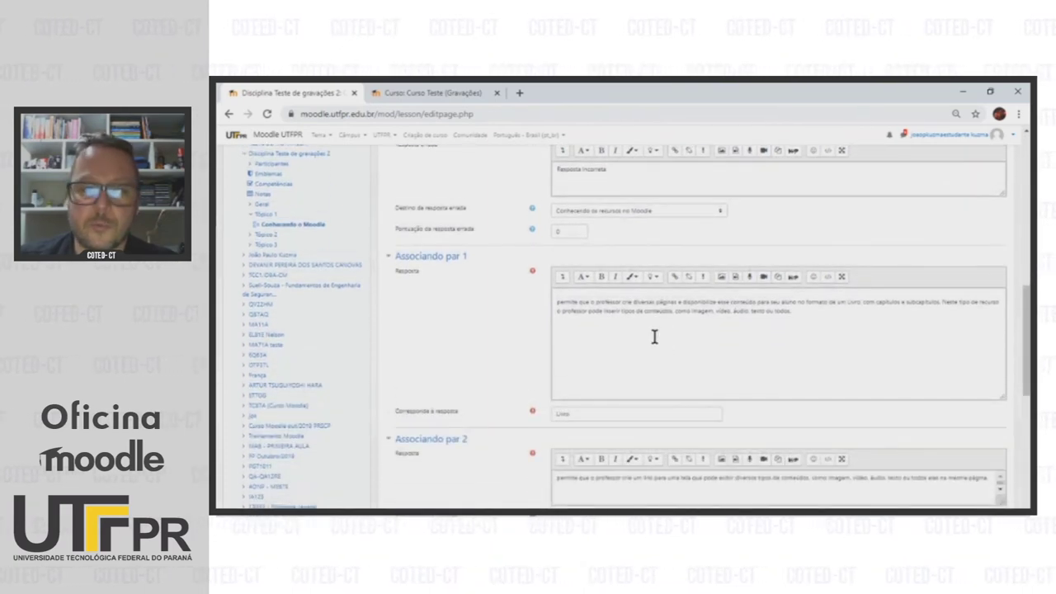
scroll(652, 337, down, 1)
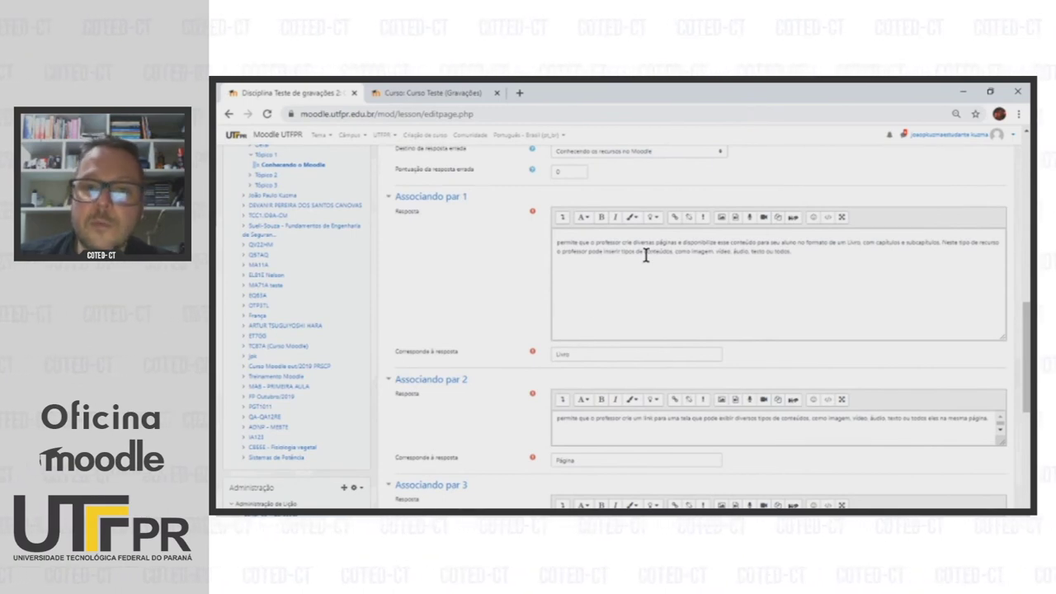
scroll(734, 254, down, 2)
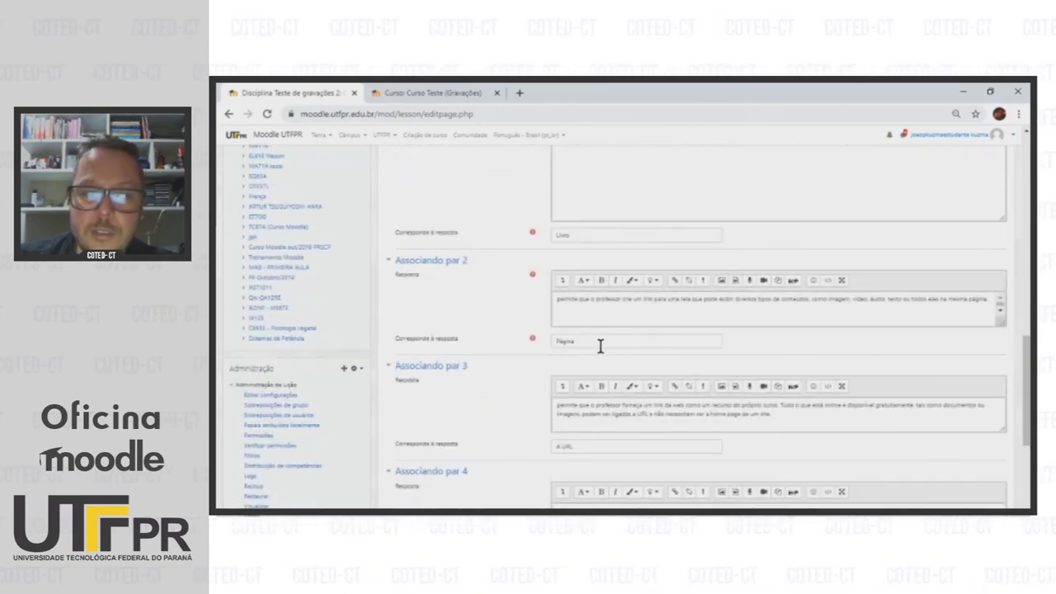
scroll(921, 298, down, 1)
scroll(921, 298, down, 3)
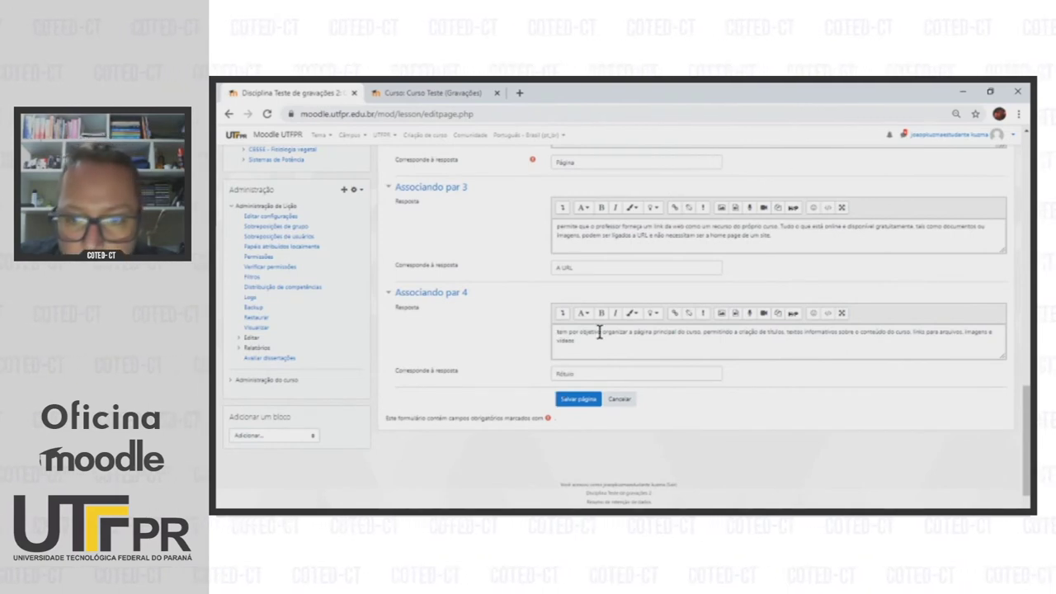
click(573, 401)
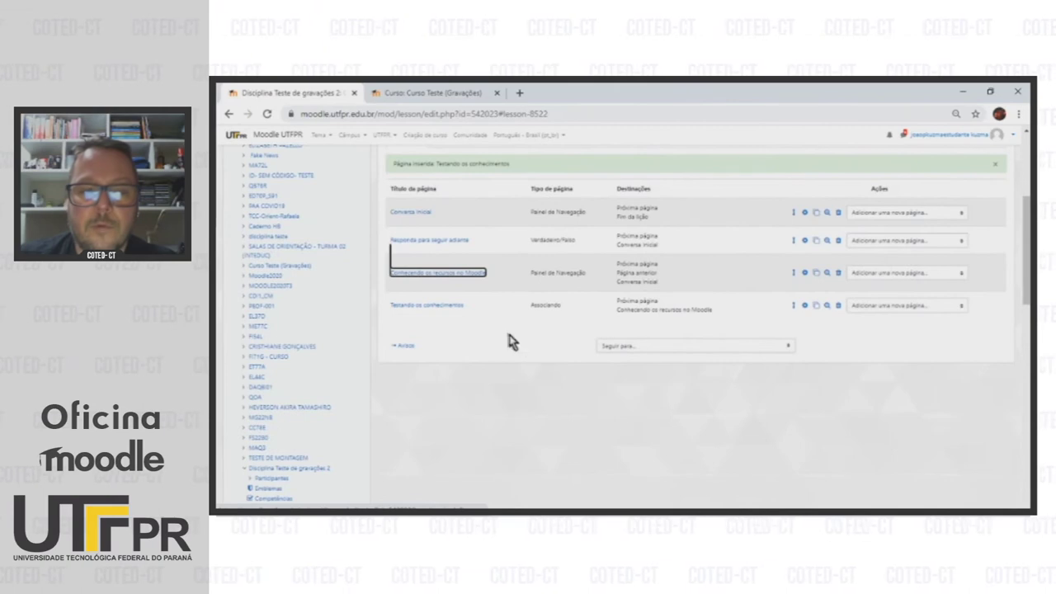
- Preview the "Testando os conhecimentos" question page, view the first description's match options, and return to the lesson's page list
click(826, 305)
scroll(659, 259, down, 3)
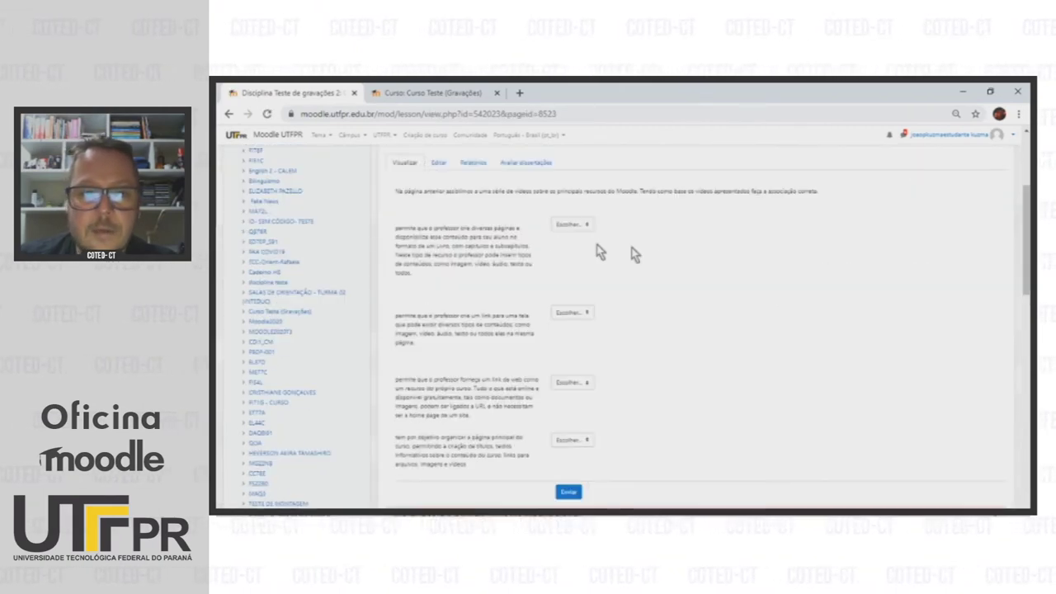
click(579, 225)
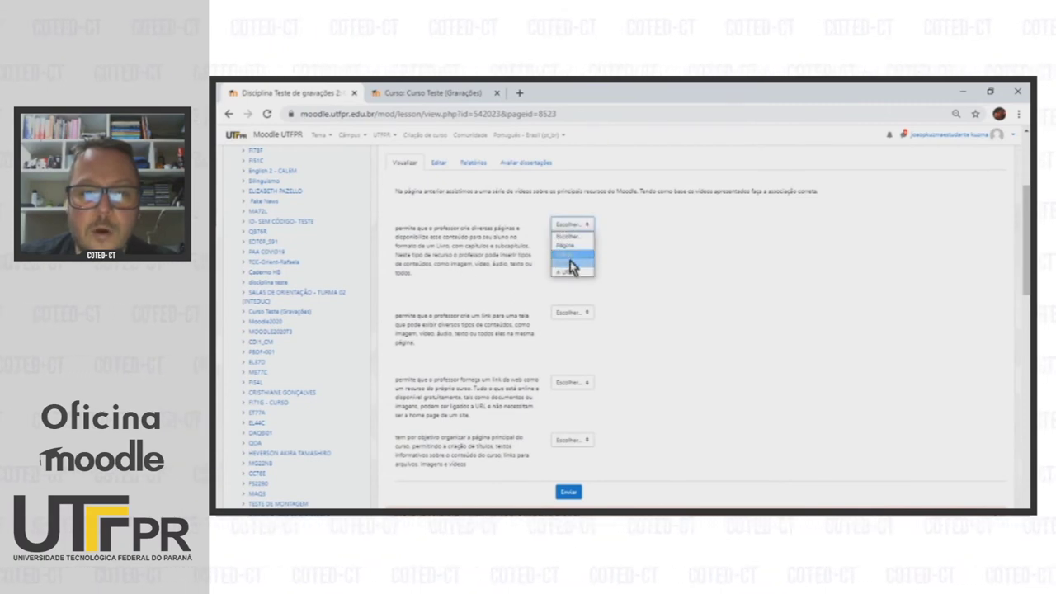
click(750, 261)
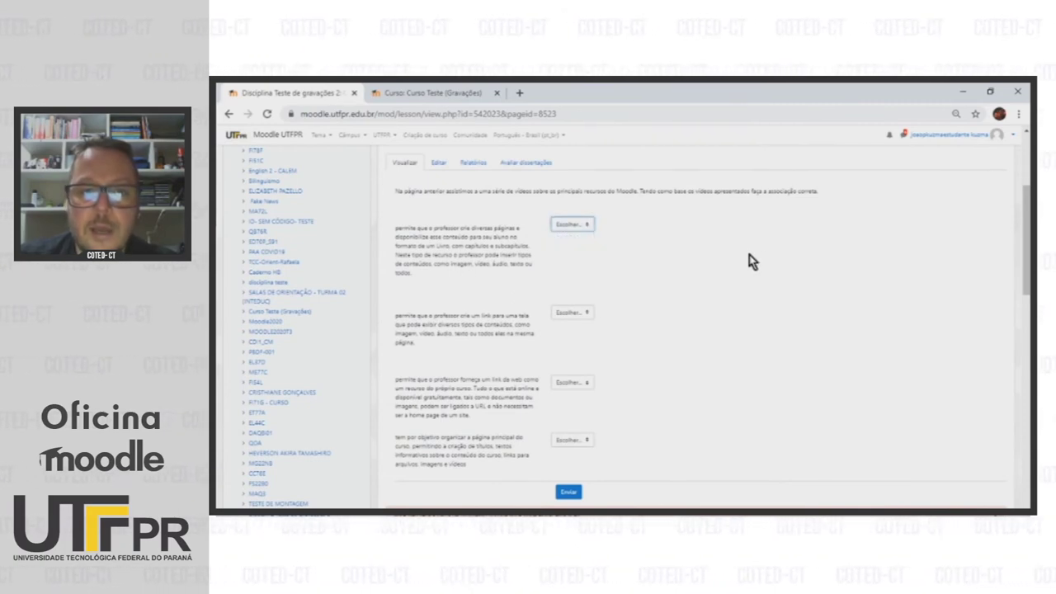
scroll(737, 278, down, 3)
click(231, 115)
click(439, 342)
- Check the final page's specification in the Word document and, back in Moodle, insert a navigation panel page after "Testando os conhecimentos"
key(alt+Tab)
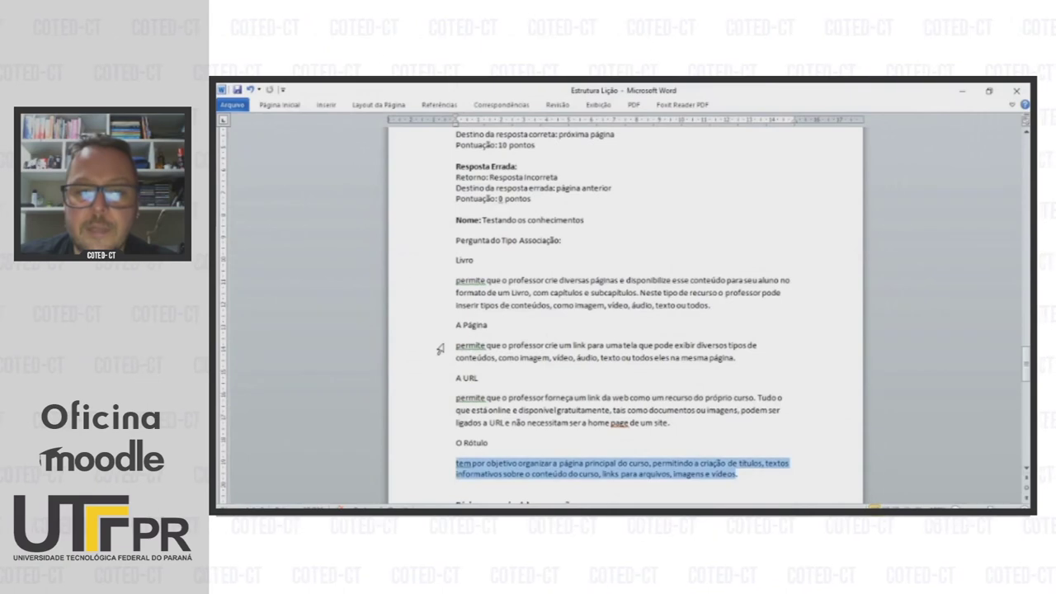
scroll(637, 314, down, 8)
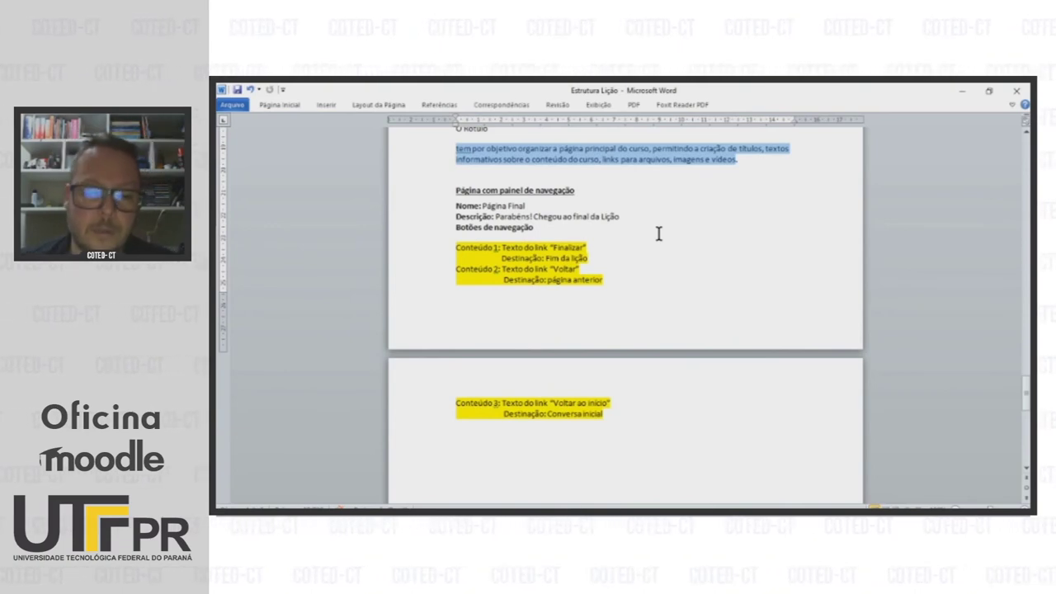
key(alt+Tab)
scroll(808, 290, down, 3)
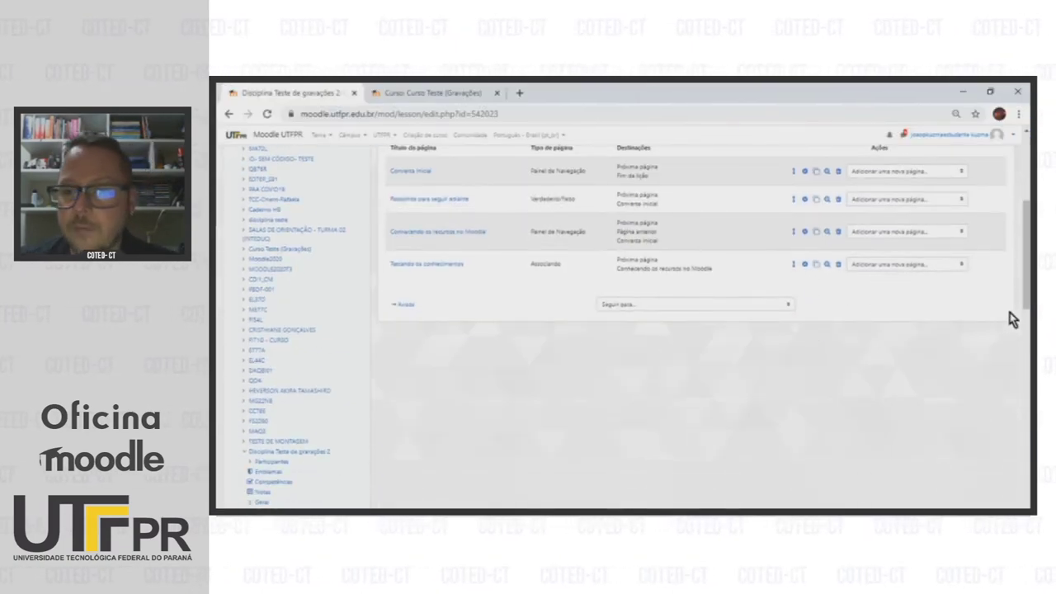
click(948, 266)
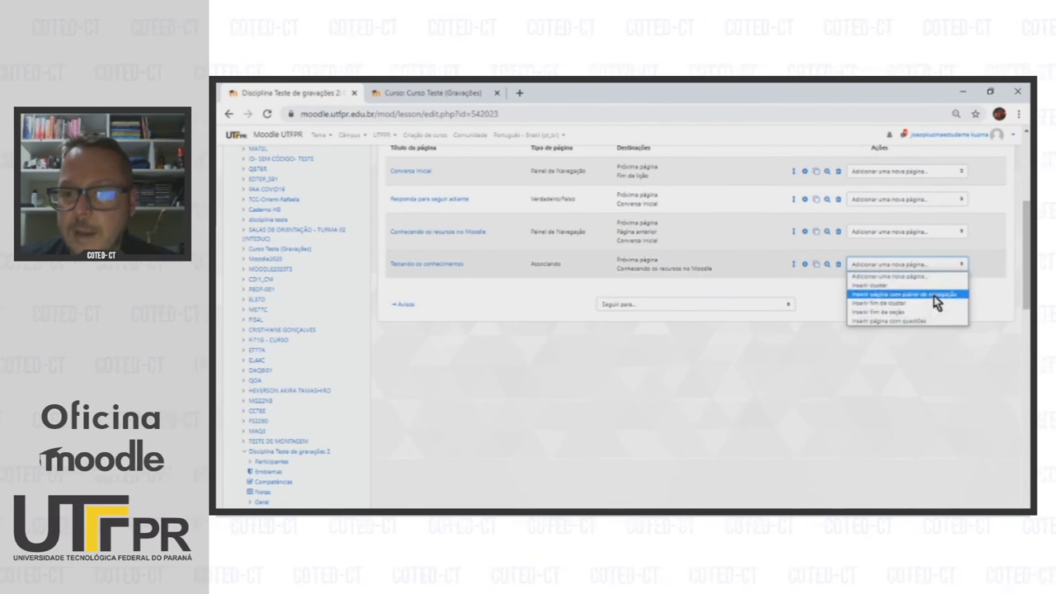
click(932, 295)
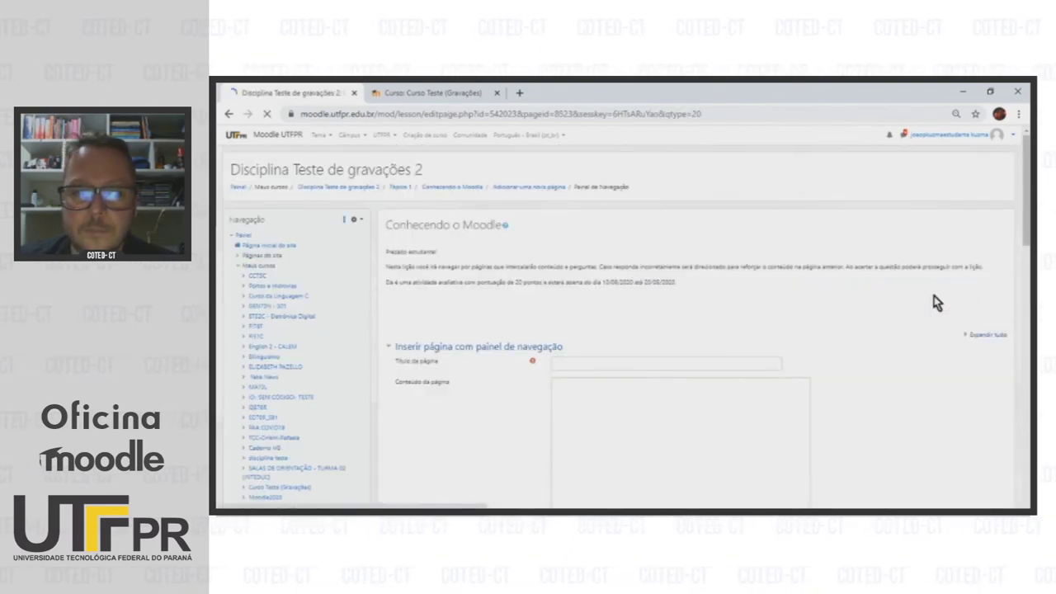
- Check the "Página Final" page's text and its Finalizar, Voltar and Voltar ao início buttons against the Word document, and save the page
scroll(933, 301, down, 3)
key(alt+Tab)
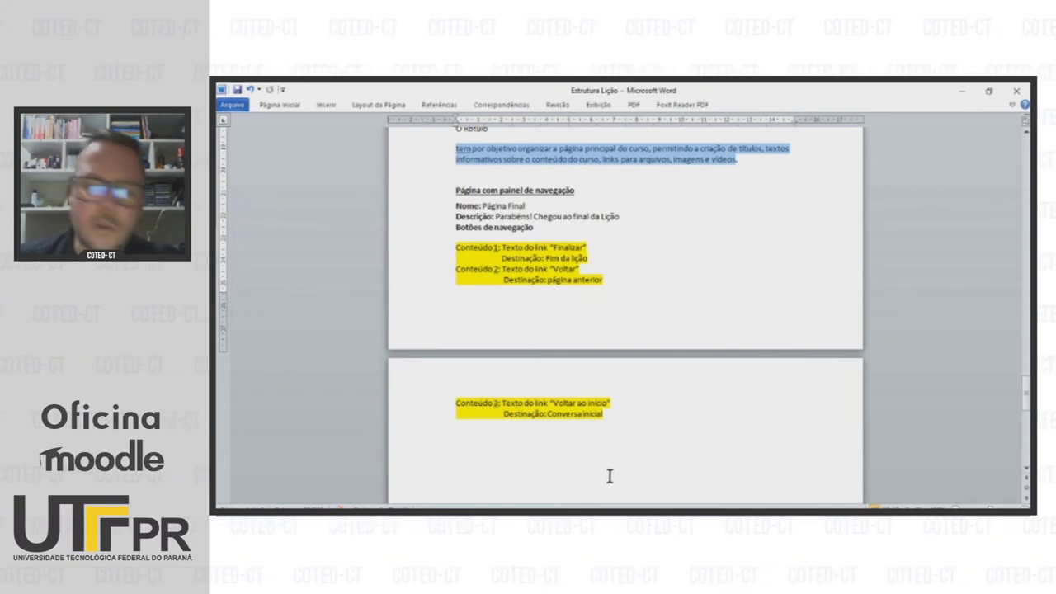
key(alt+Tab)
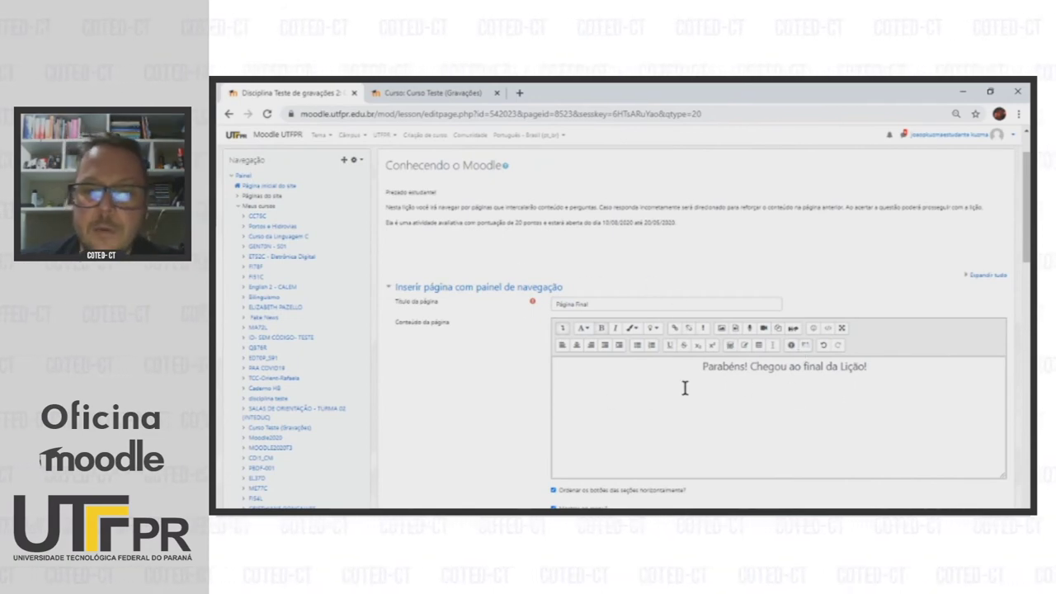
scroll(841, 378, down, 3)
scroll(841, 381, down, 5)
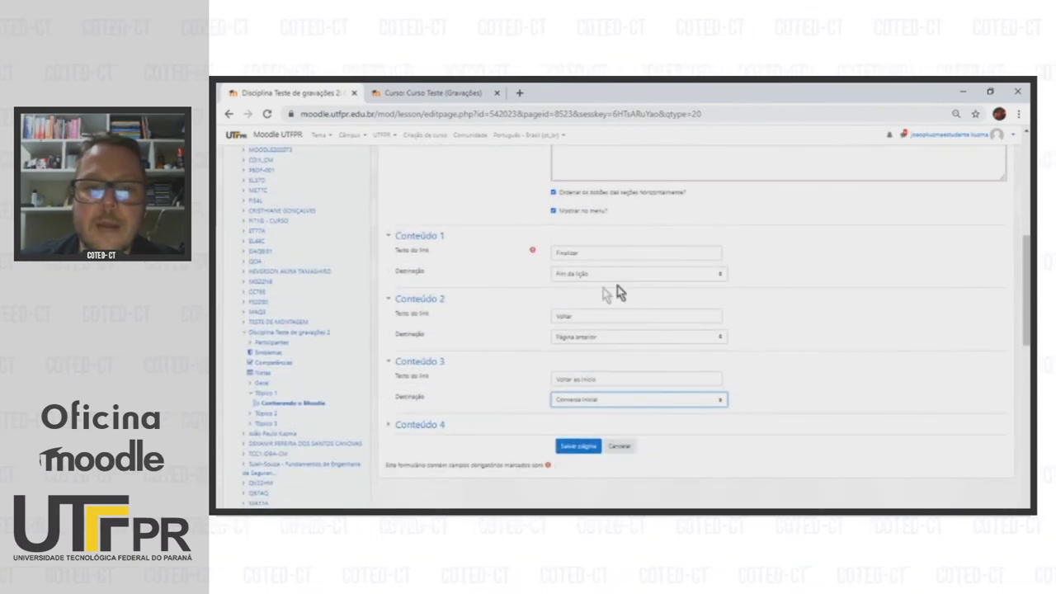
scroll(922, 346, up, 1)
scroll(920, 346, up, 1)
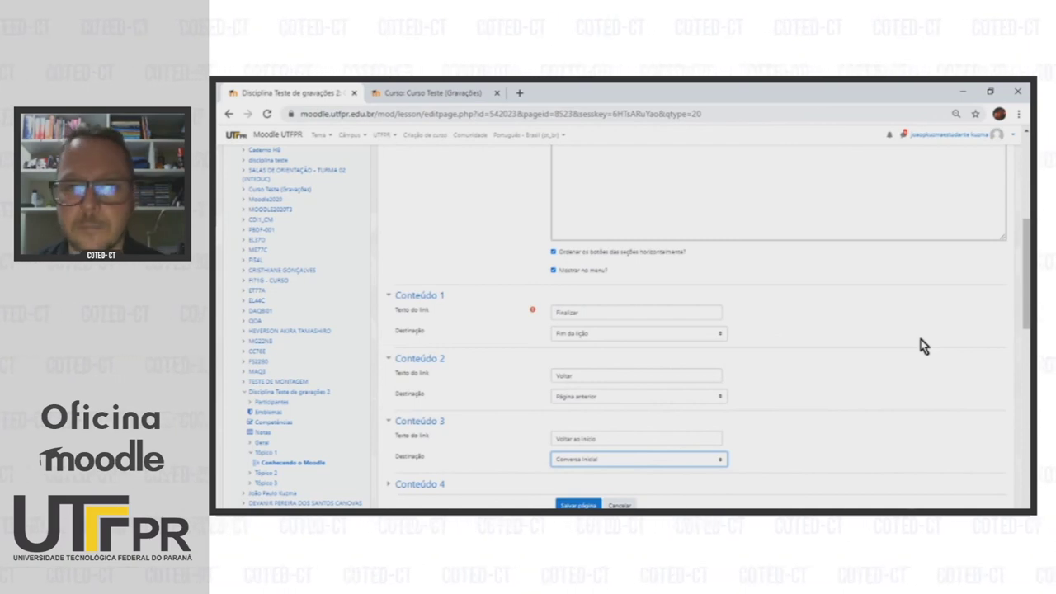
click(577, 503)
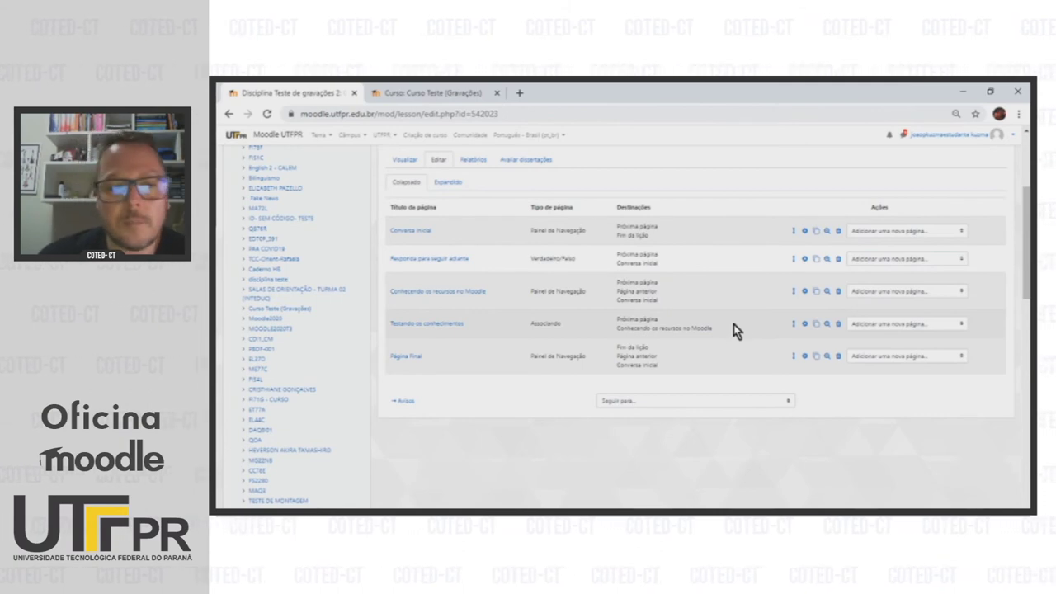
- View the page types that can be added after "Página Final" and insert a cluster after the "Conhecendo os recursos no Moodle" page
click(930, 357)
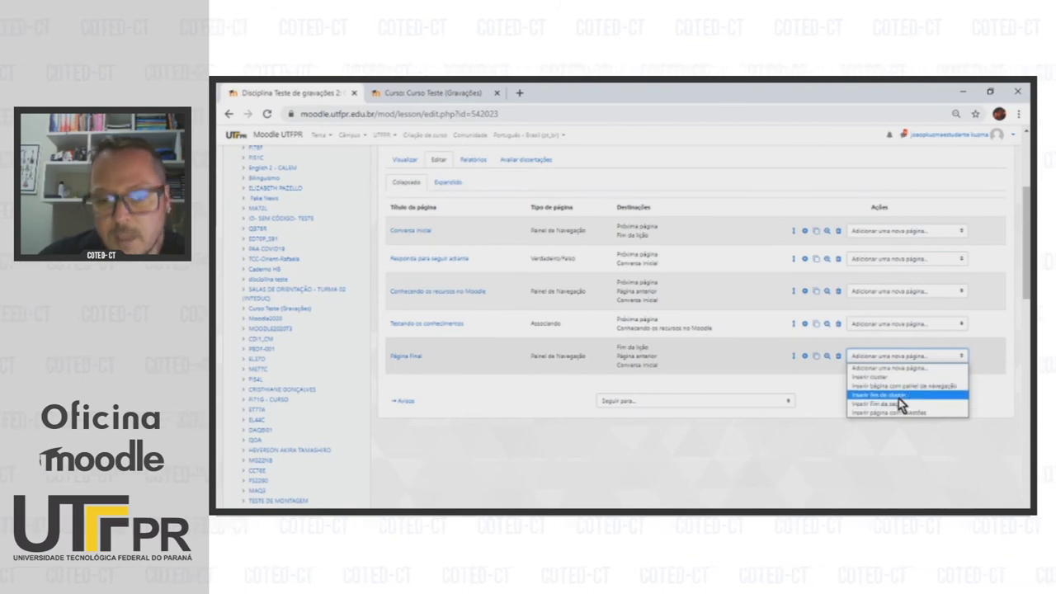
click(767, 445)
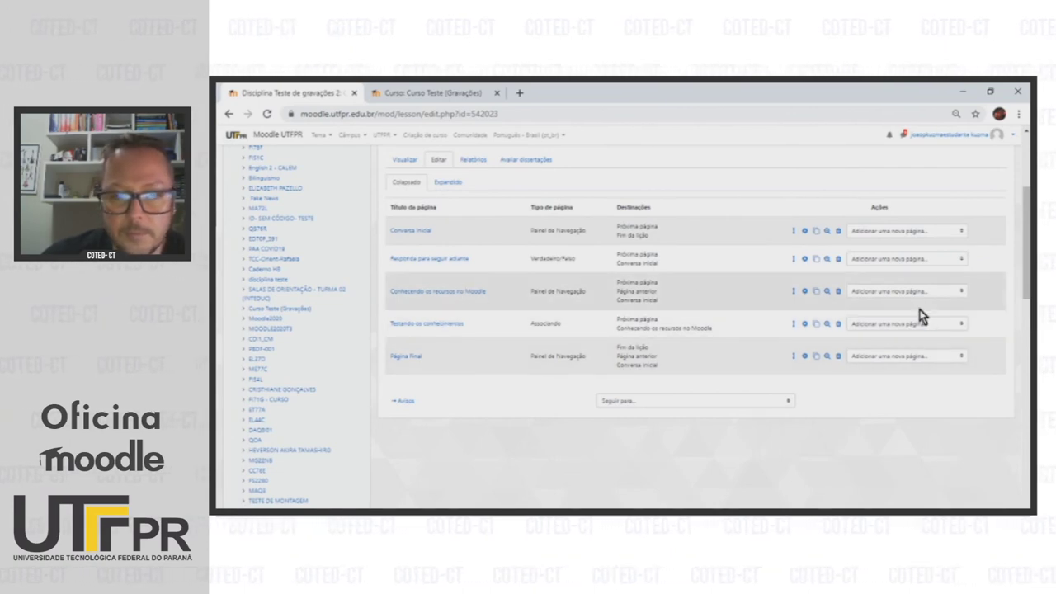
click(944, 295)
click(896, 314)
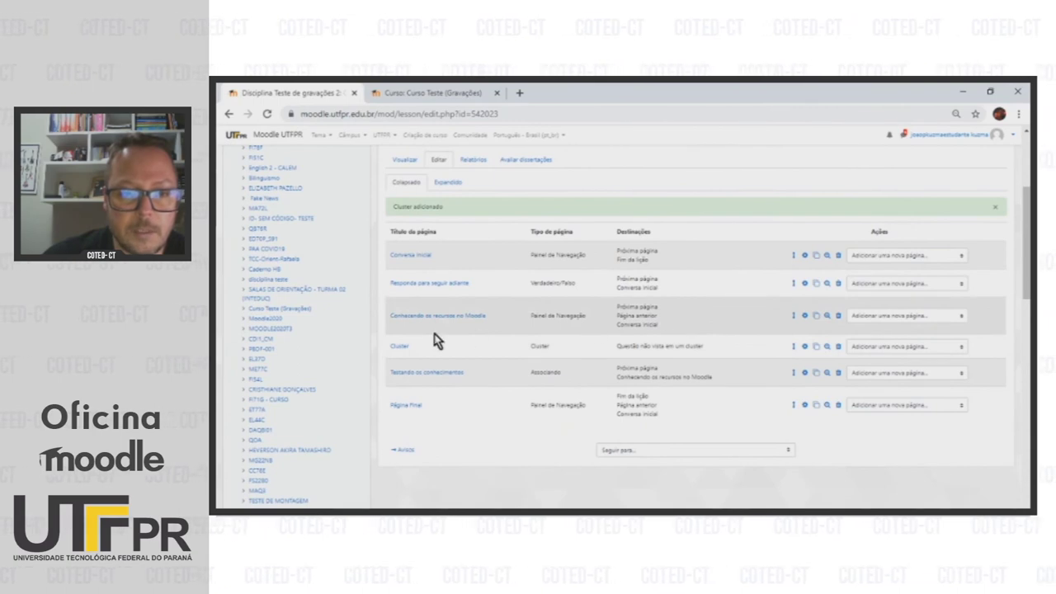
- Insert an end of cluster after the "Testando os conhecimentos" question page and look over the lesson's page list
scroll(448, 363, down, 3)
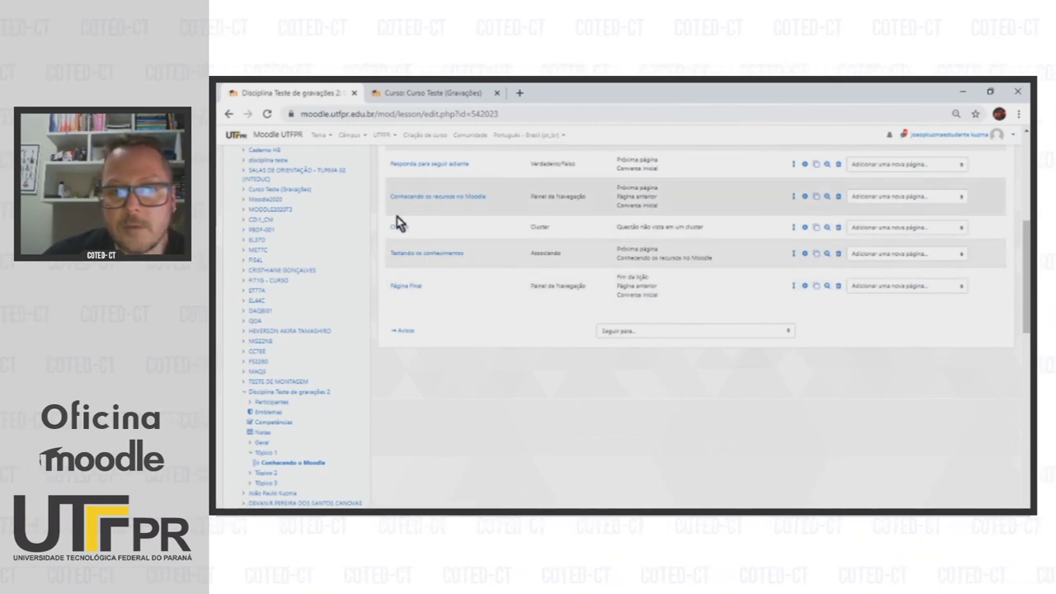
click(945, 255)
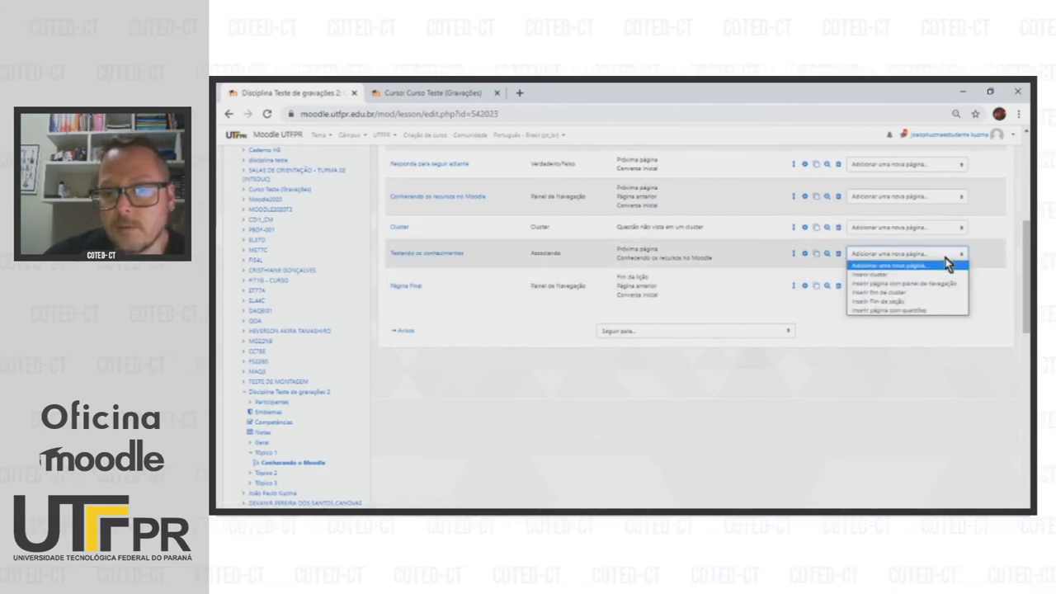
click(906, 301)
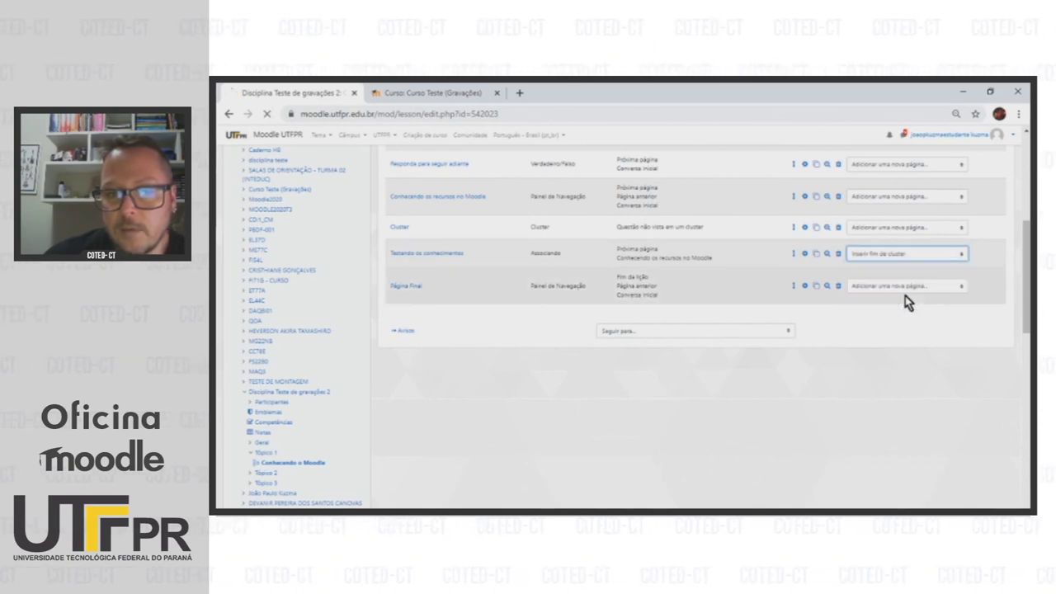
scroll(911, 288, down, 4)
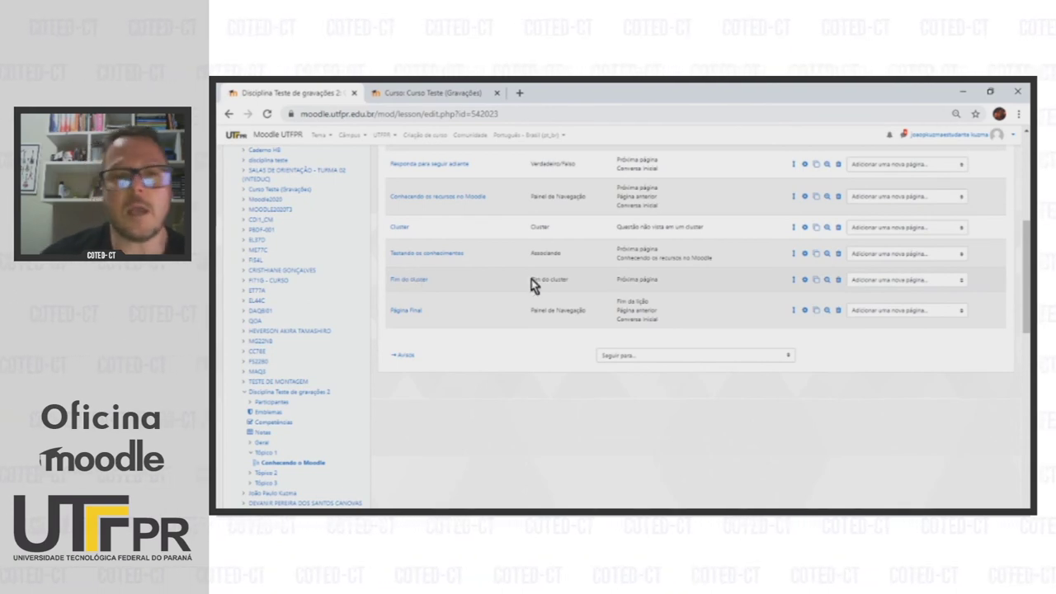
scroll(711, 377, up, 5)
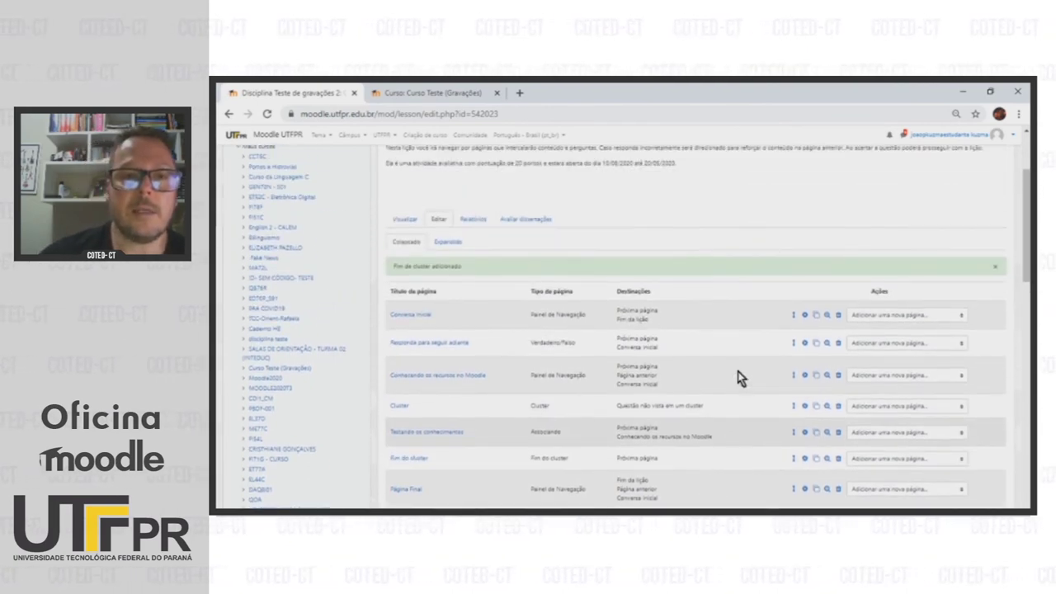
- Preview the lesson, look over the "Conversa Inicial" page as a student and continue to the page that follows it
scroll(740, 377, up, 2)
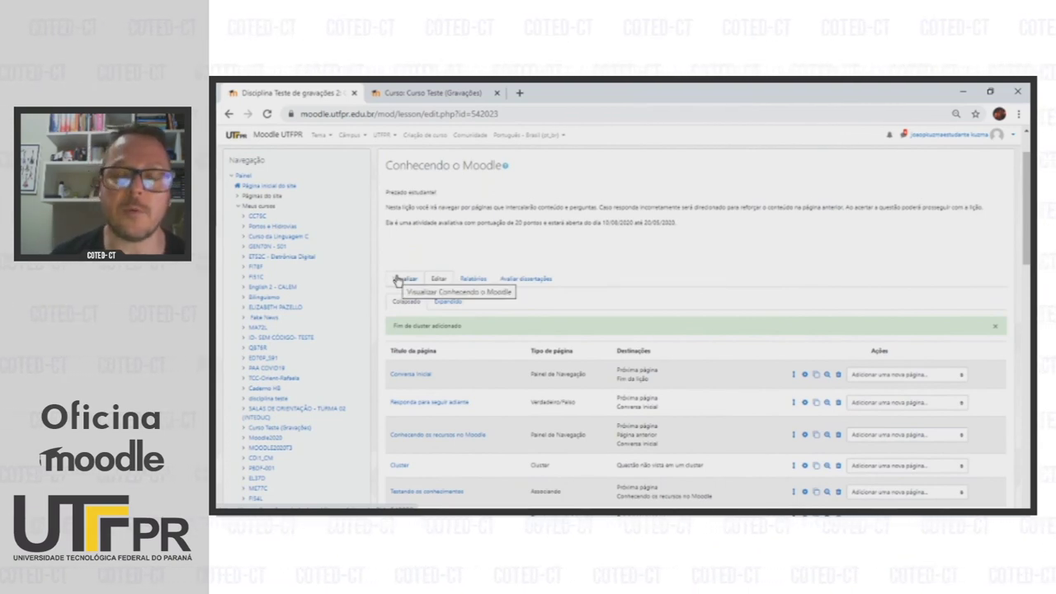
click(397, 280)
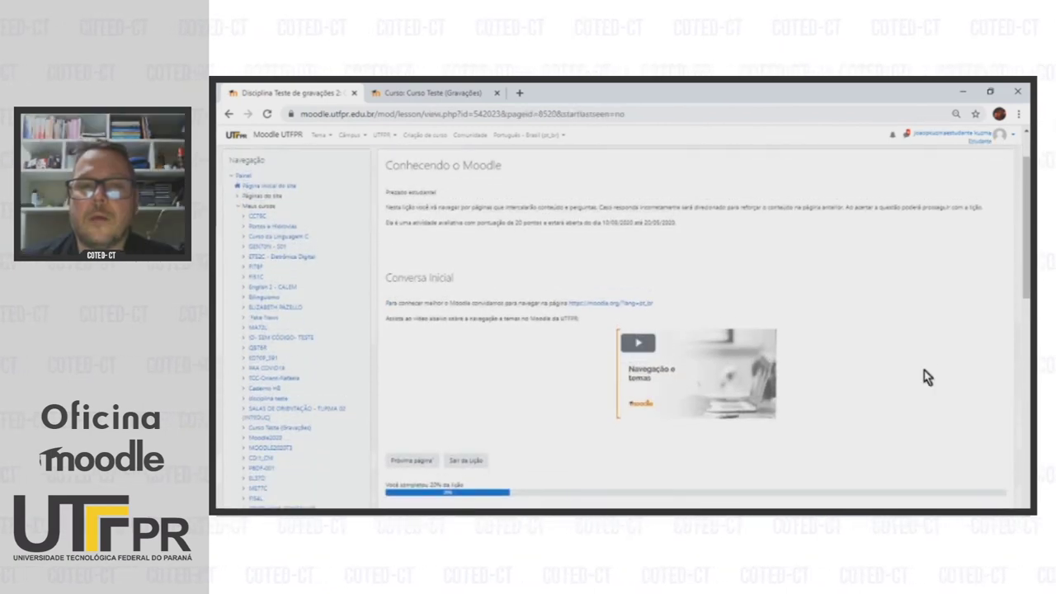
scroll(788, 383, down, 2)
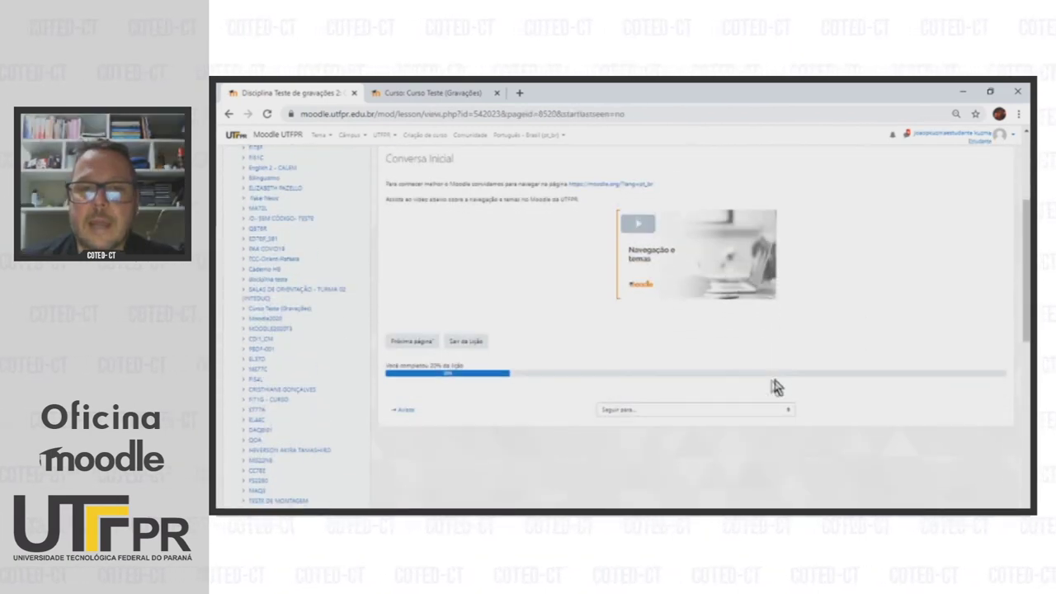
scroll(697, 391, up, 1)
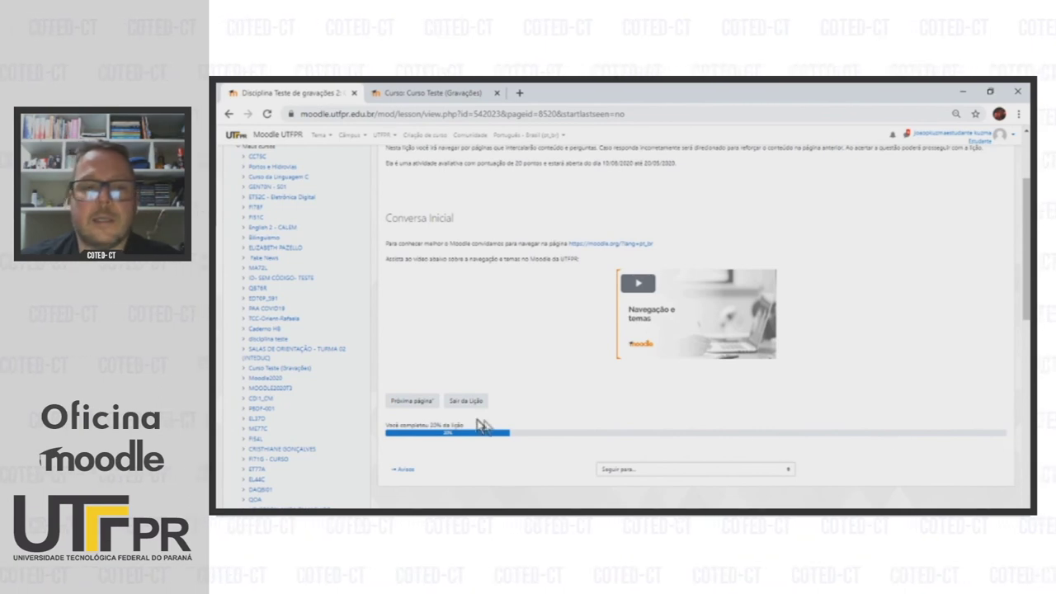
click(422, 408)
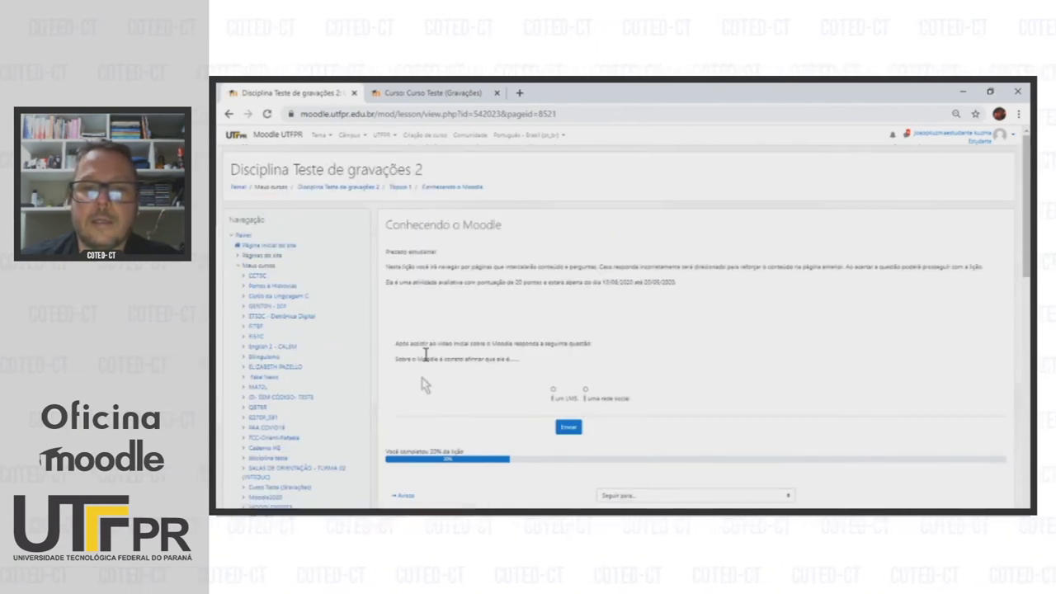
- Answer the true/false question about Moodle with "É um LMS", submit it and continue past the feedback
scroll(560, 327, down, 2)
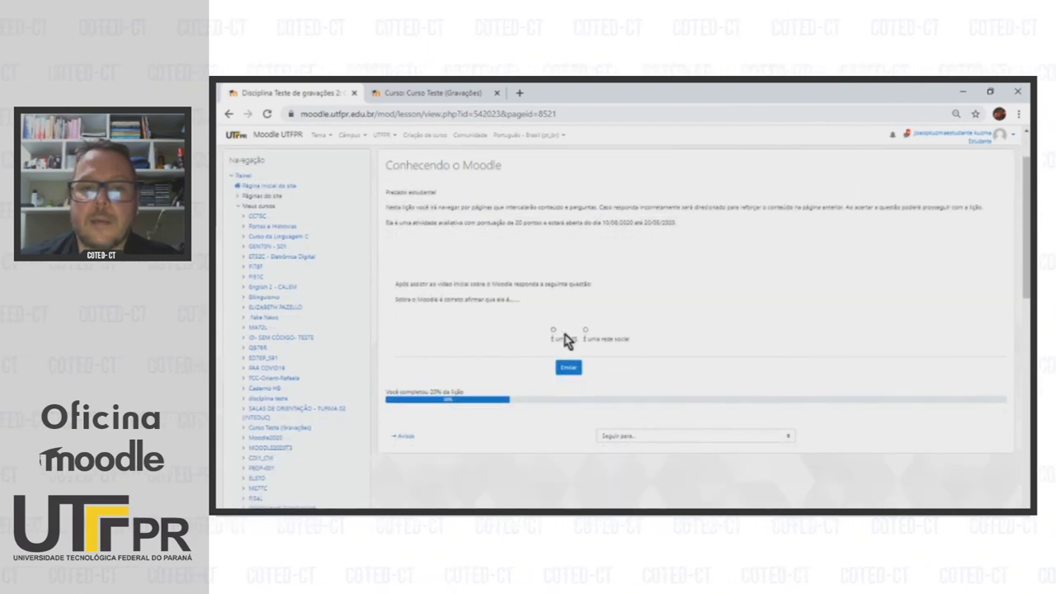
click(553, 330)
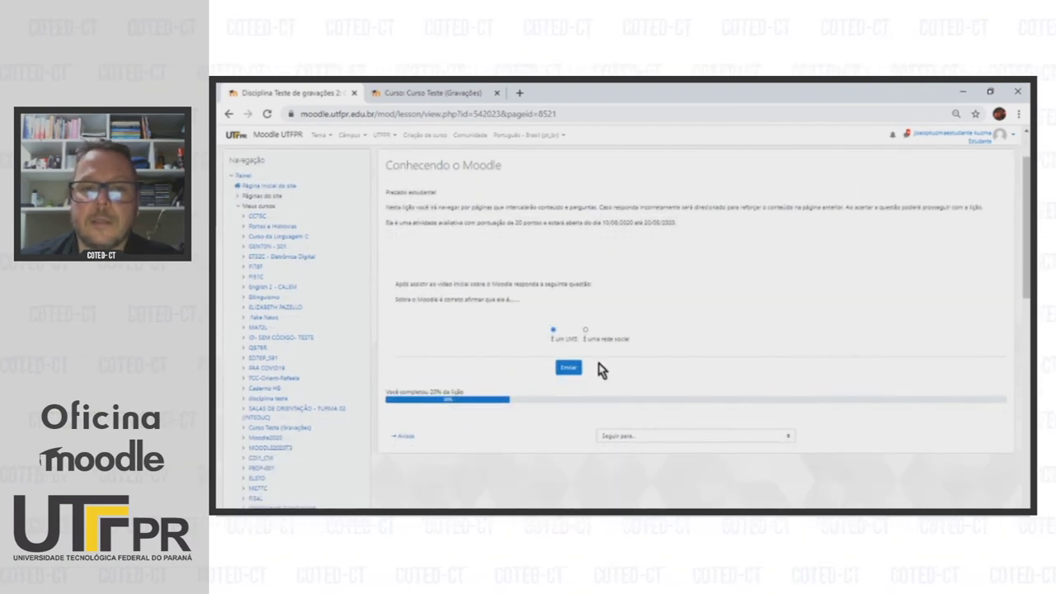
click(568, 367)
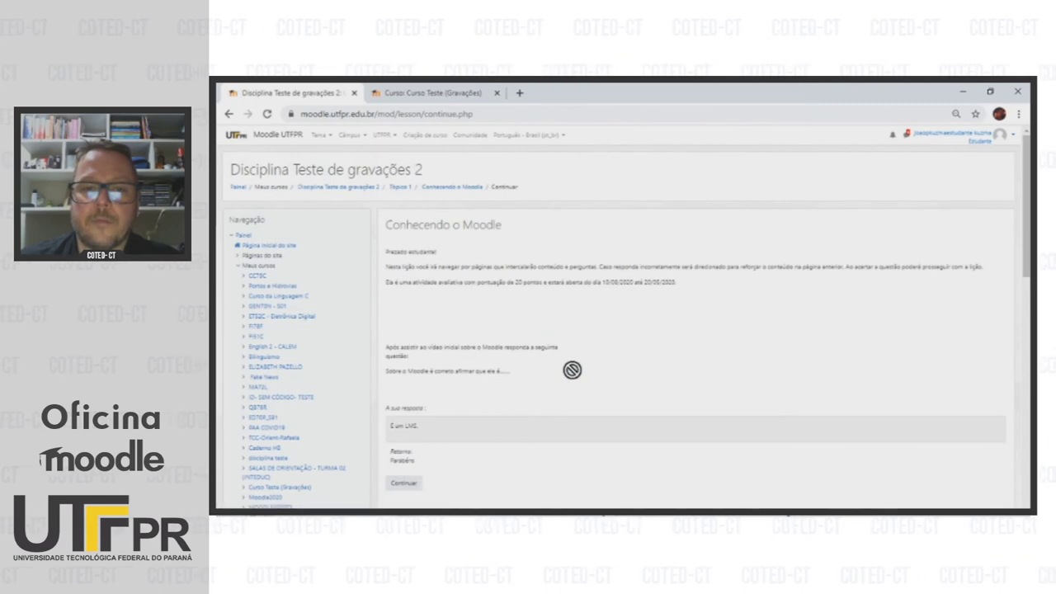
scroll(572, 369, down, 3)
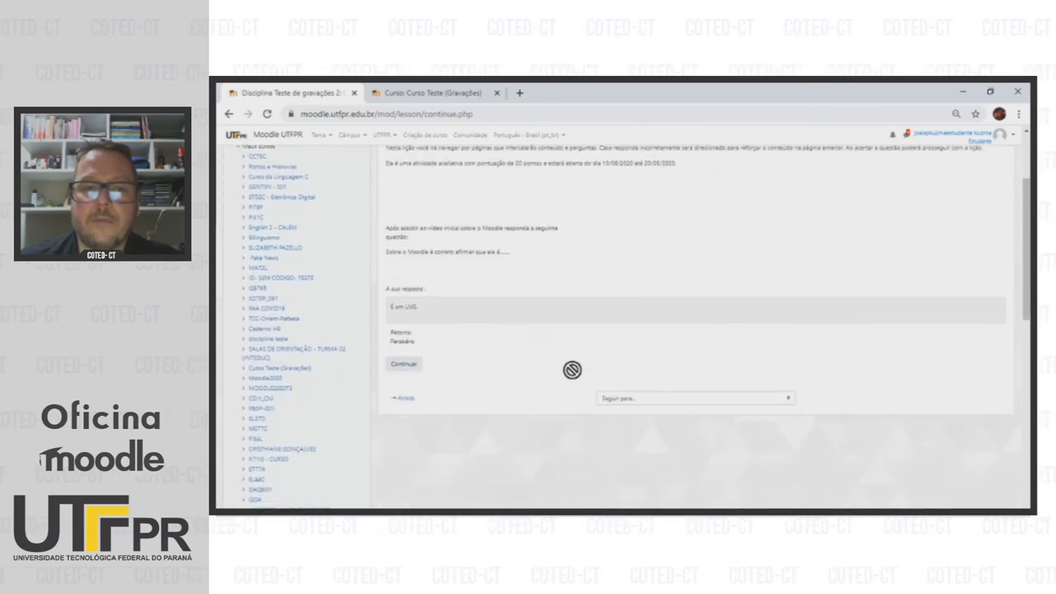
click(405, 364)
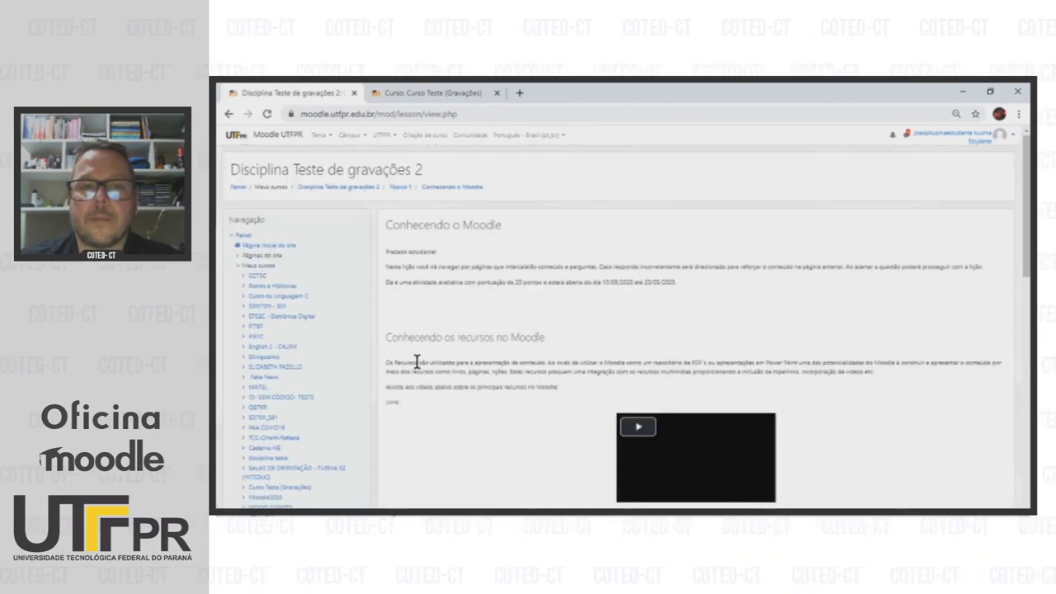
- Look through the resource videos on the "Conhecendo os recursos no Moodle" page and continue to the following page
scroll(417, 370, down, 3)
scroll(851, 320, down, 1)
scroll(851, 315, down, 8)
scroll(844, 318, up, 5)
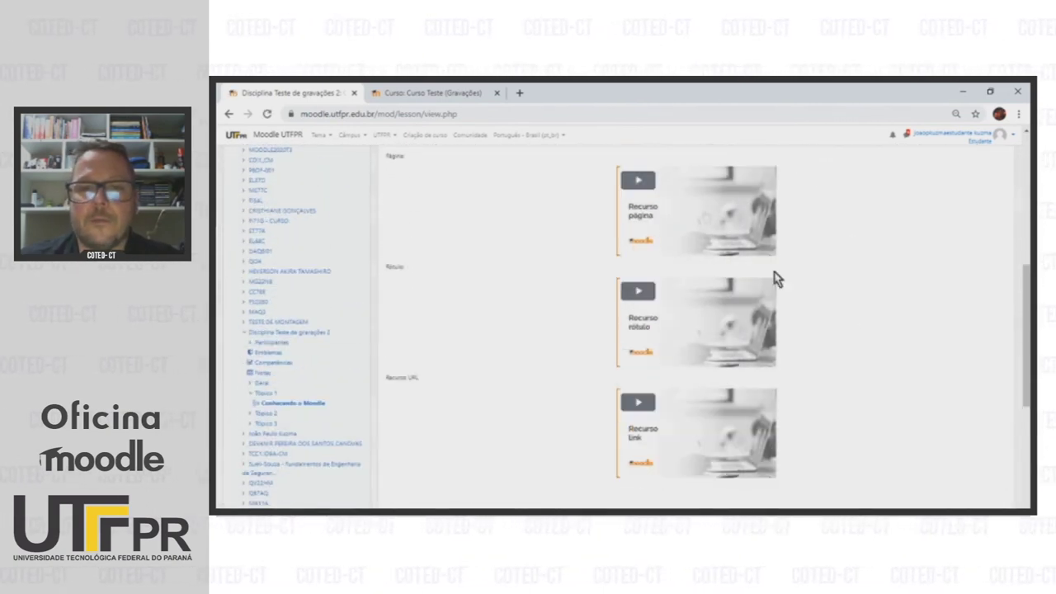
scroll(692, 326, up, 3)
scroll(858, 299, down, 6)
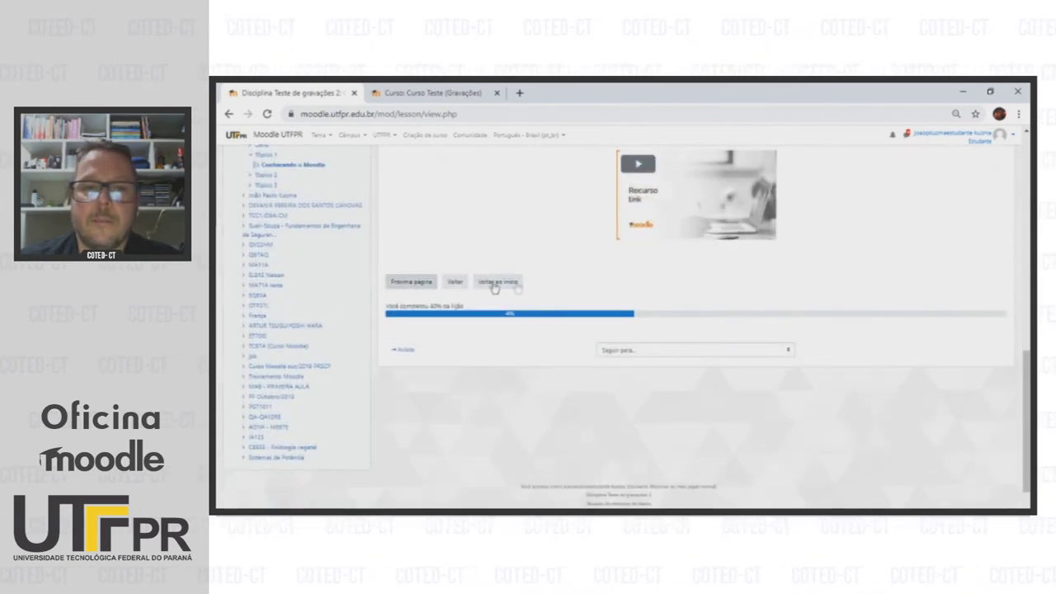
click(409, 284)
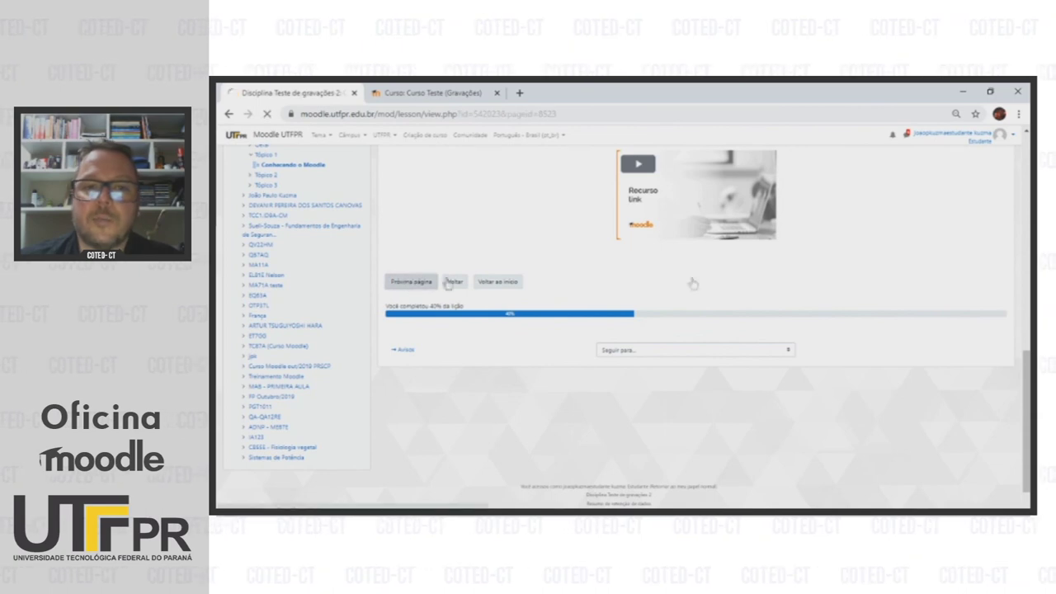
- Review the association question's matches, including "A URL" for the web link and "Rótulo" for the course page organizer, and submit the answers
scroll(956, 271, down, 5)
scroll(954, 277, up, 5)
scroll(752, 227, down, 1)
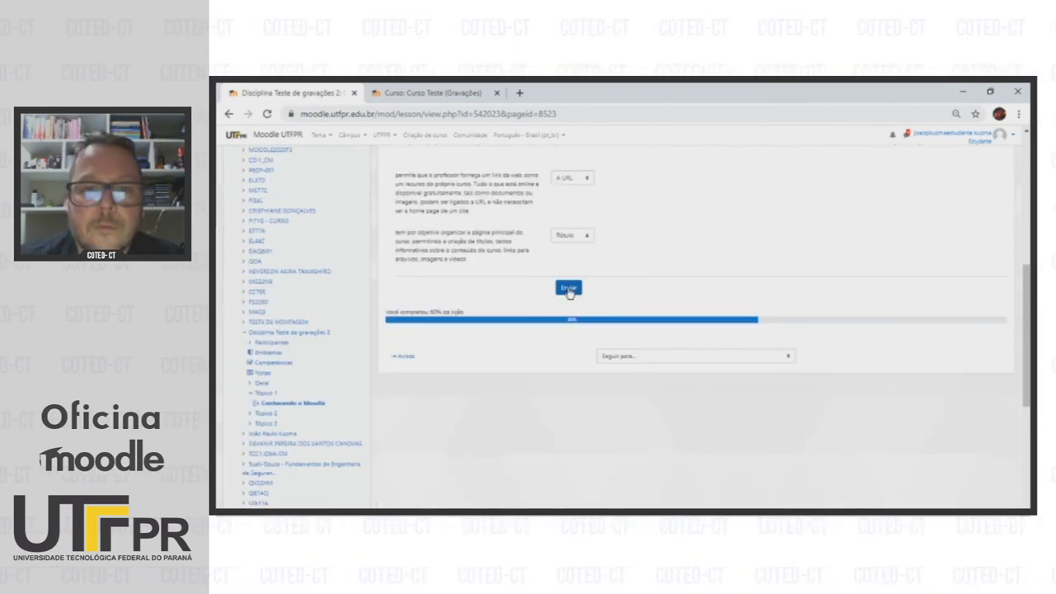
click(568, 289)
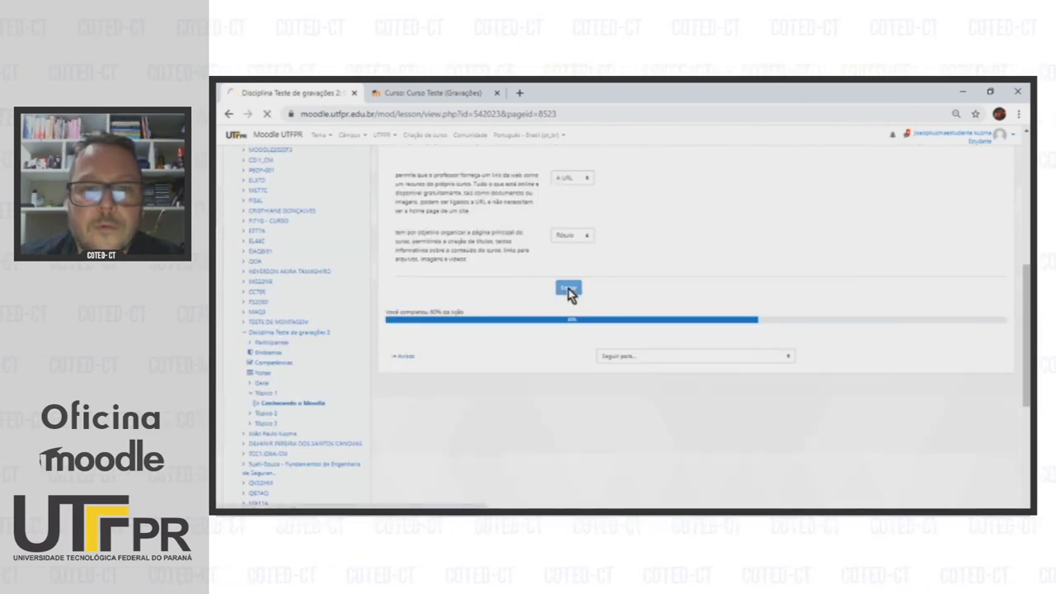
- Read the association question's feedback, continue to "Página Final" and finish the lesson
scroll(572, 289, down, 10)
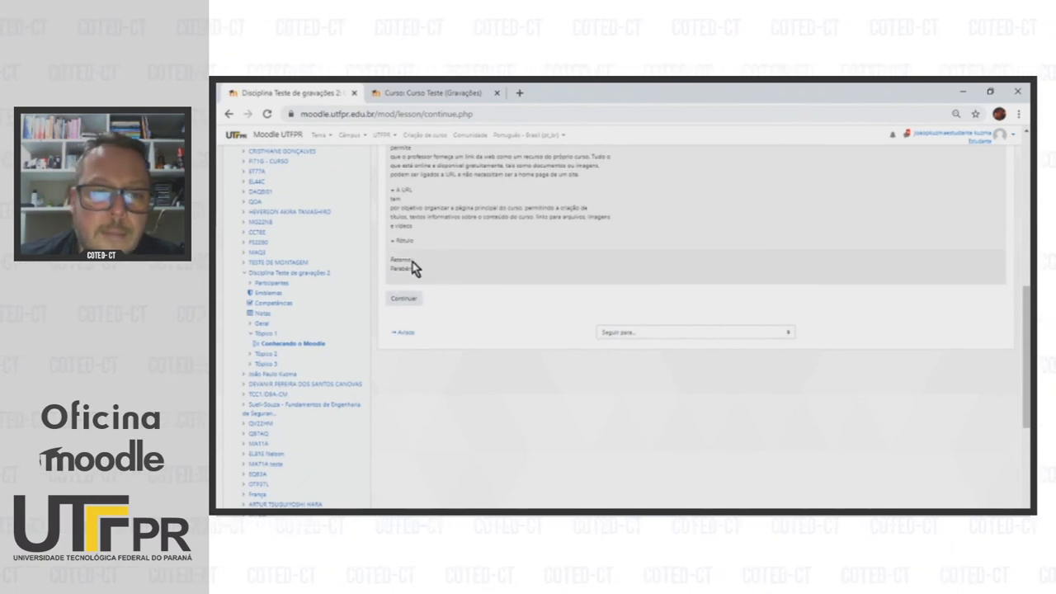
click(405, 300)
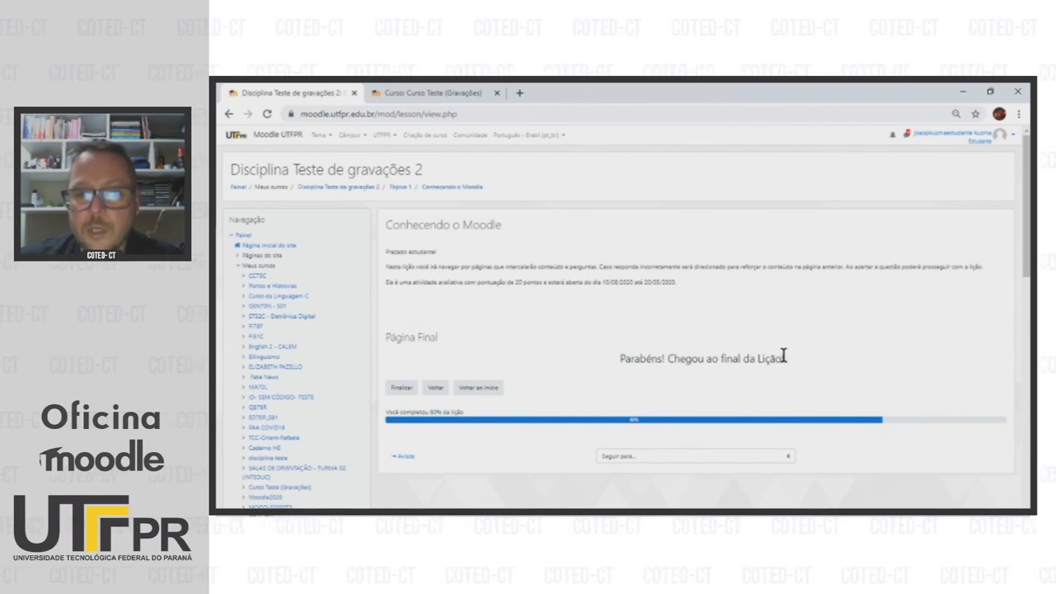
scroll(784, 357, down, 1)
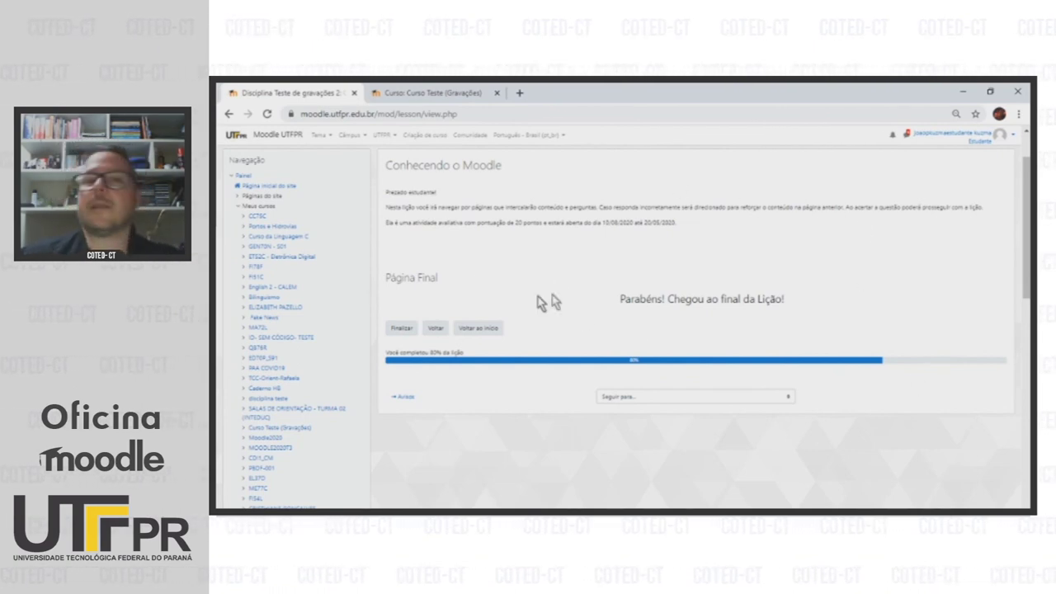
click(399, 330)
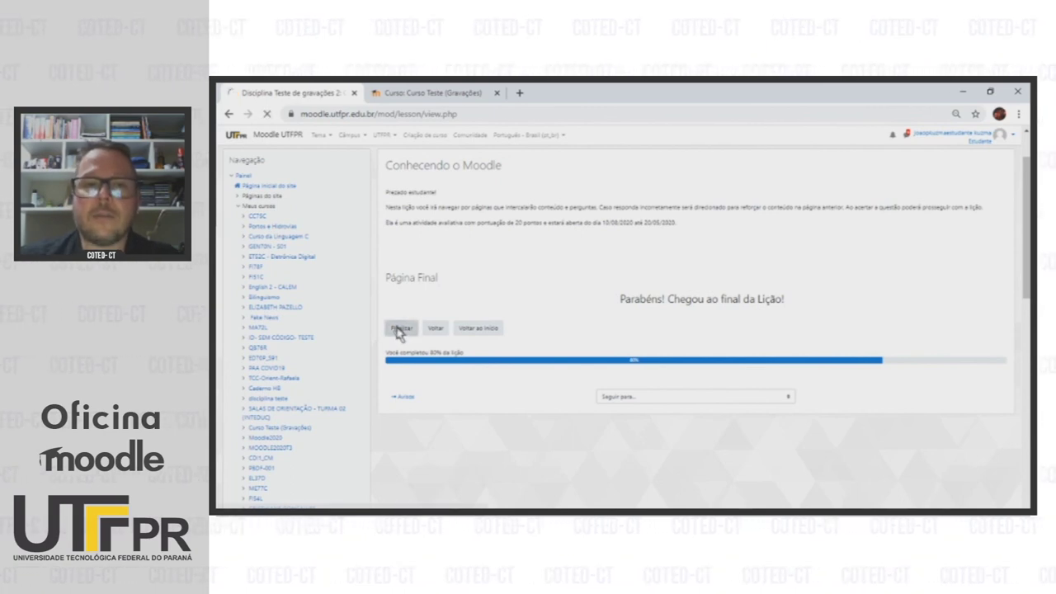